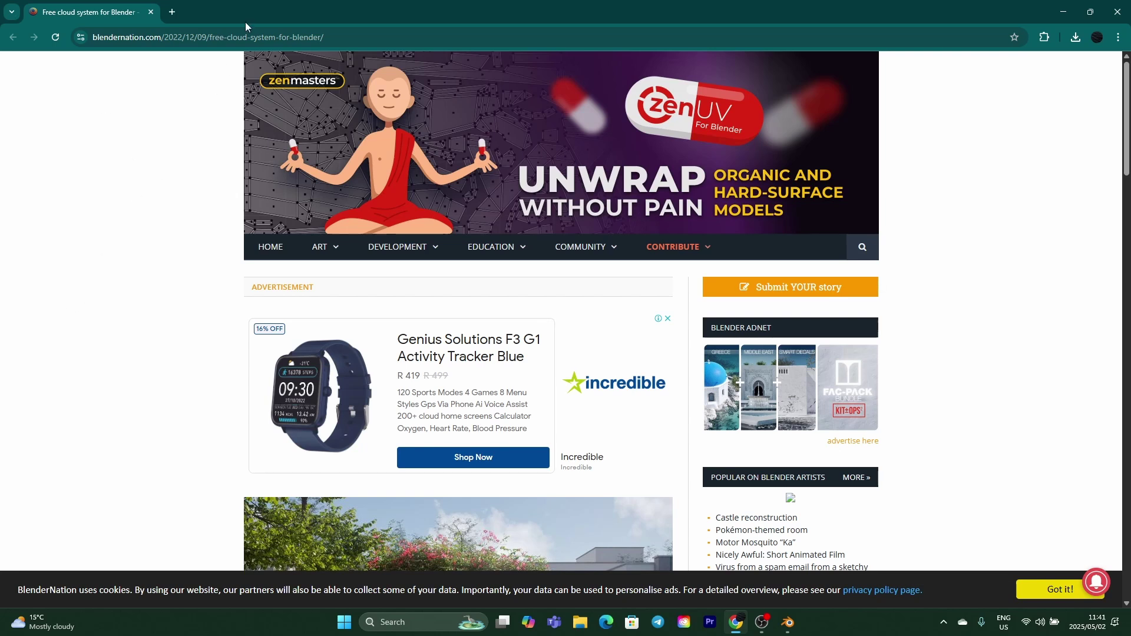
Step: Scroll through the cloud-system article in Chrome
scroll(174, 243, down, 6)
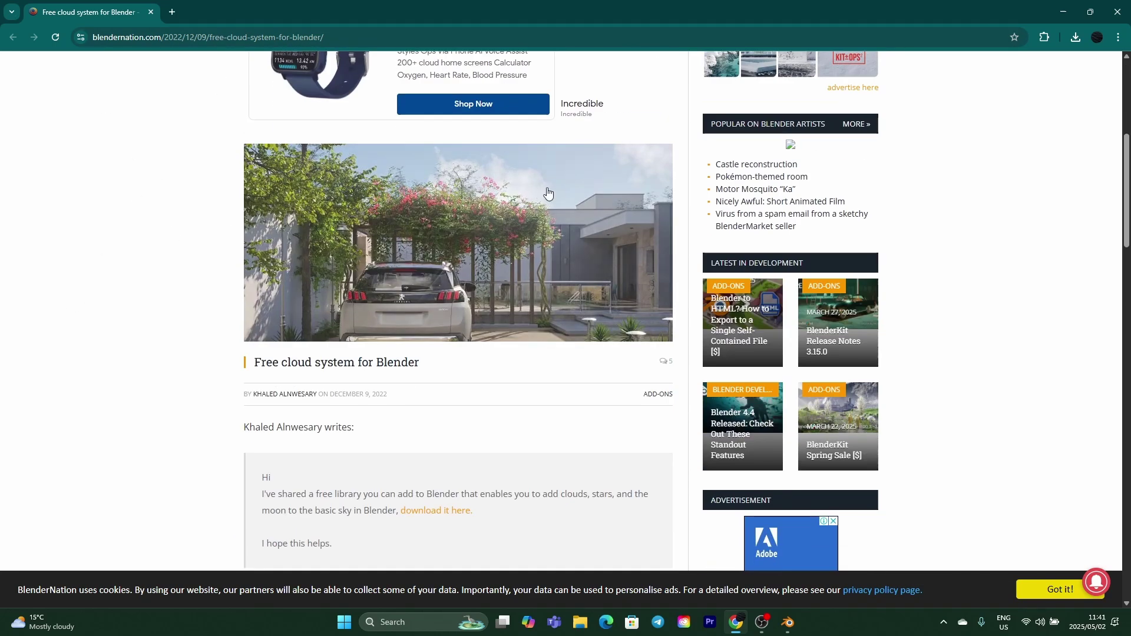
scroll(199, 228, down, 3)
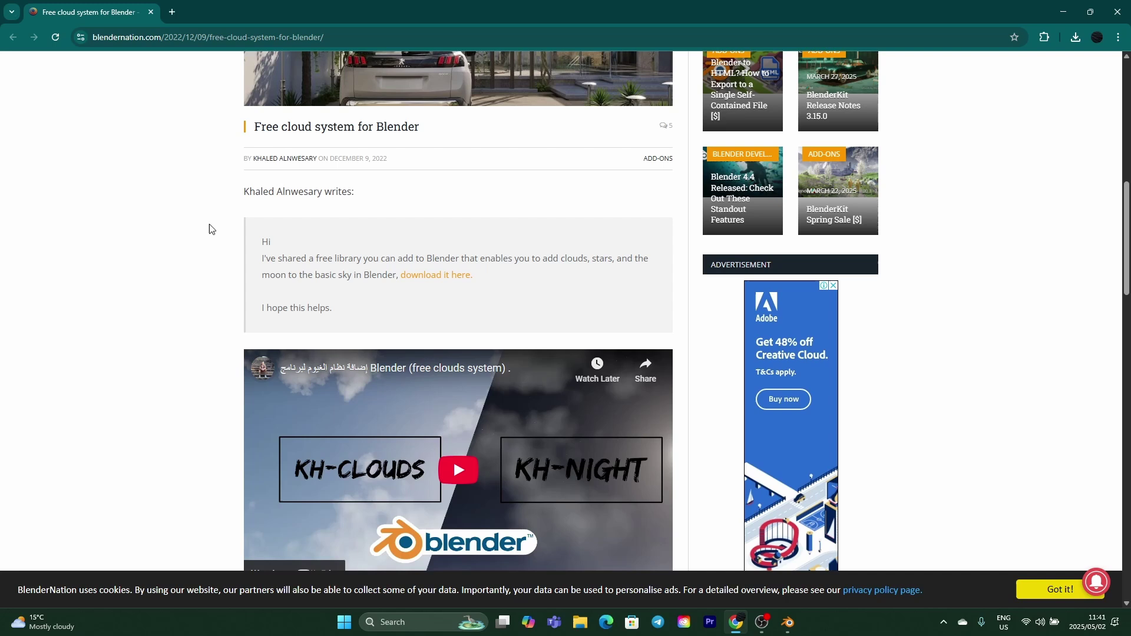
scroll(177, 250, down, 9)
scroll(178, 251, up, 12)
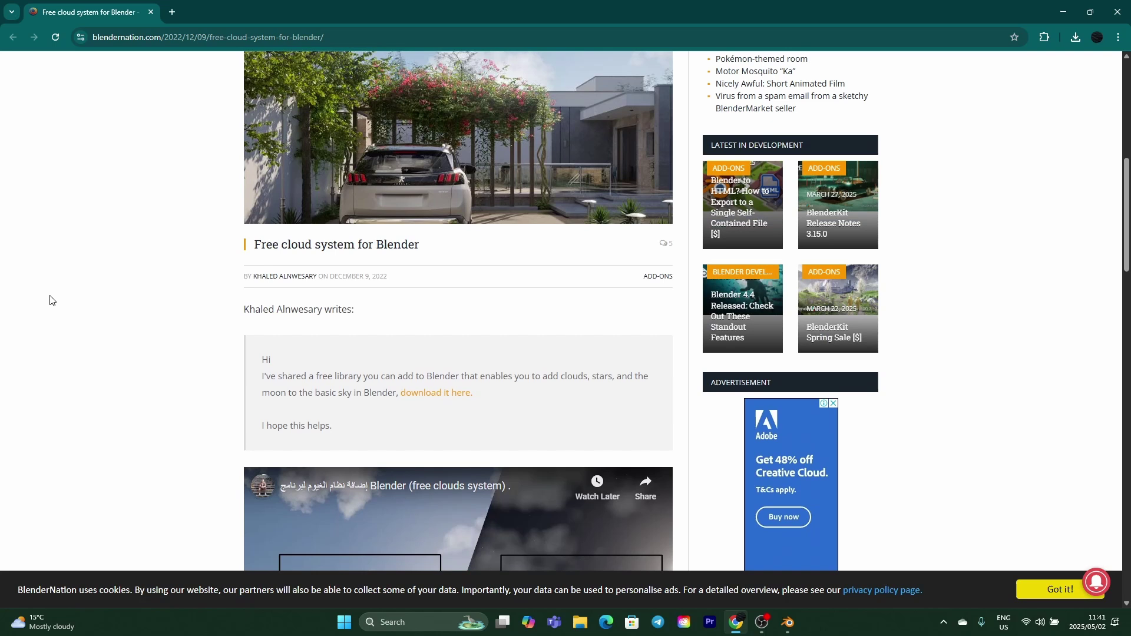
Step: Check the downloaded Clouds zip folder (4.21 MB) in File Explorer's Downloads
click(578, 624)
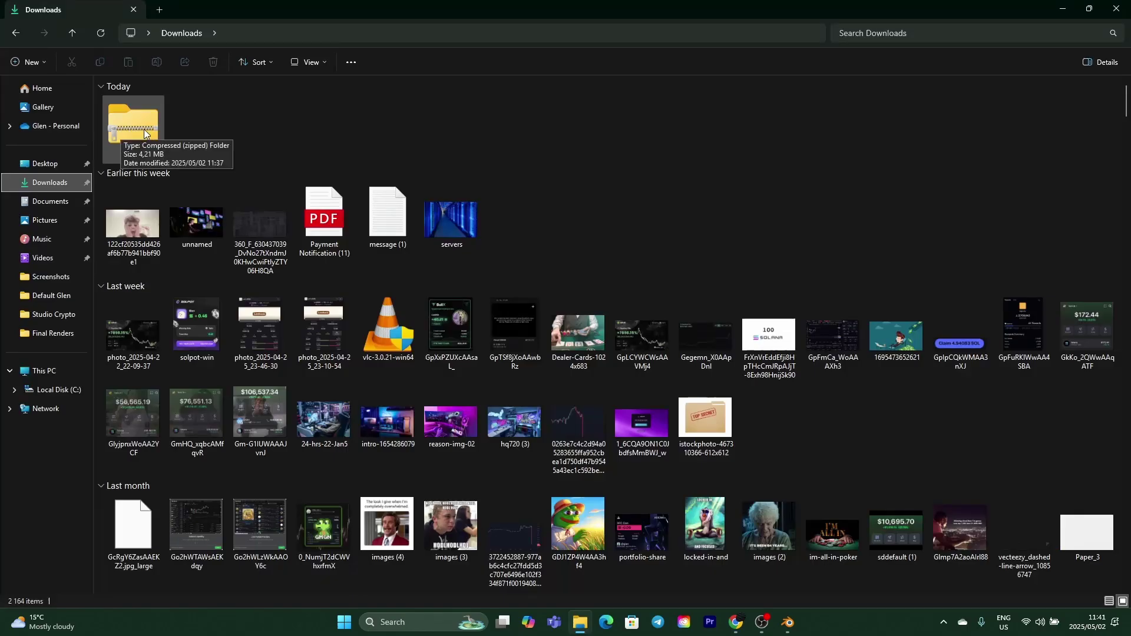
click(137, 134)
right_click(134, 132)
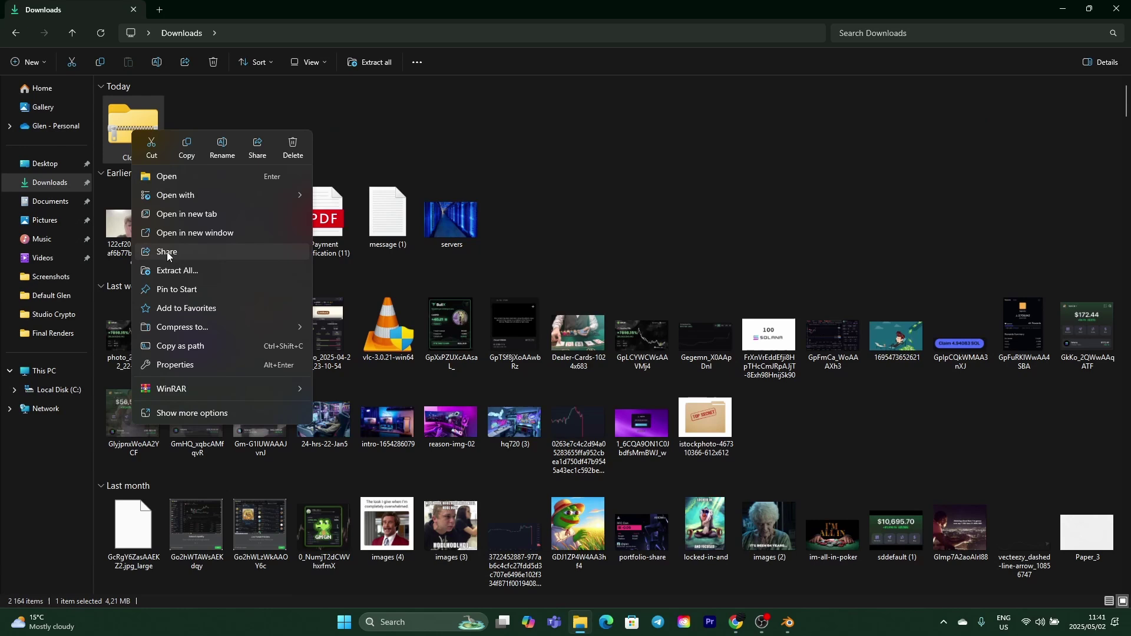
click(405, 122)
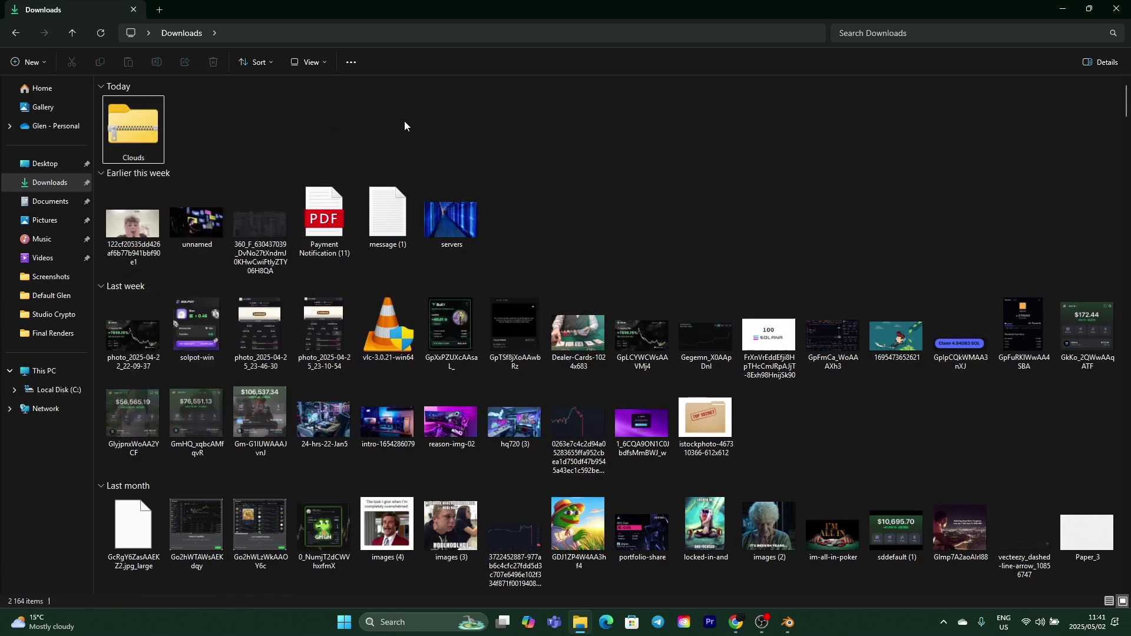
Step: Open Blender's Preferences window from the Edit menu
click(45, 165)
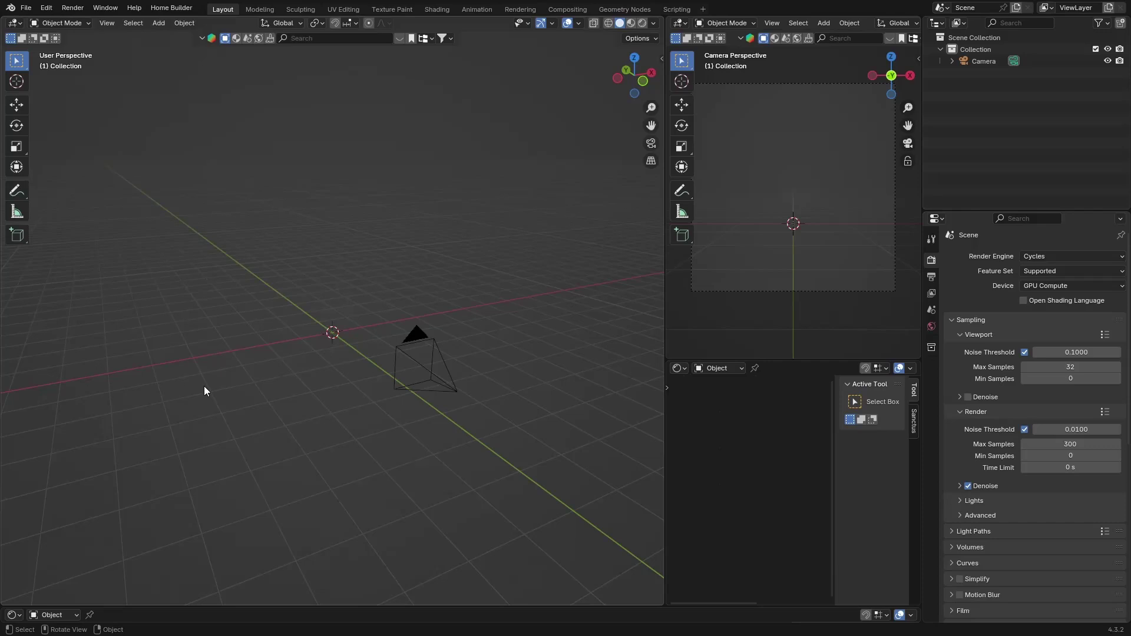
mouse_move(204, 387)
middle_down()
mouse_move(240, 383)
mouse_move(189, 379)
mouse_move(204, 380)
middle_up()
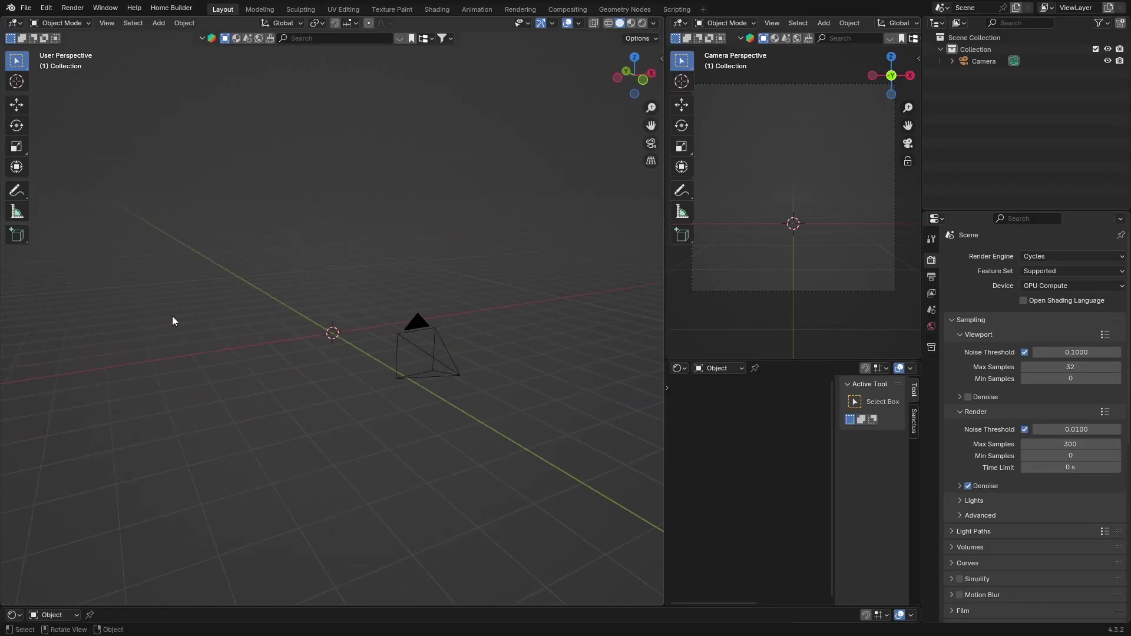
click(46, 8)
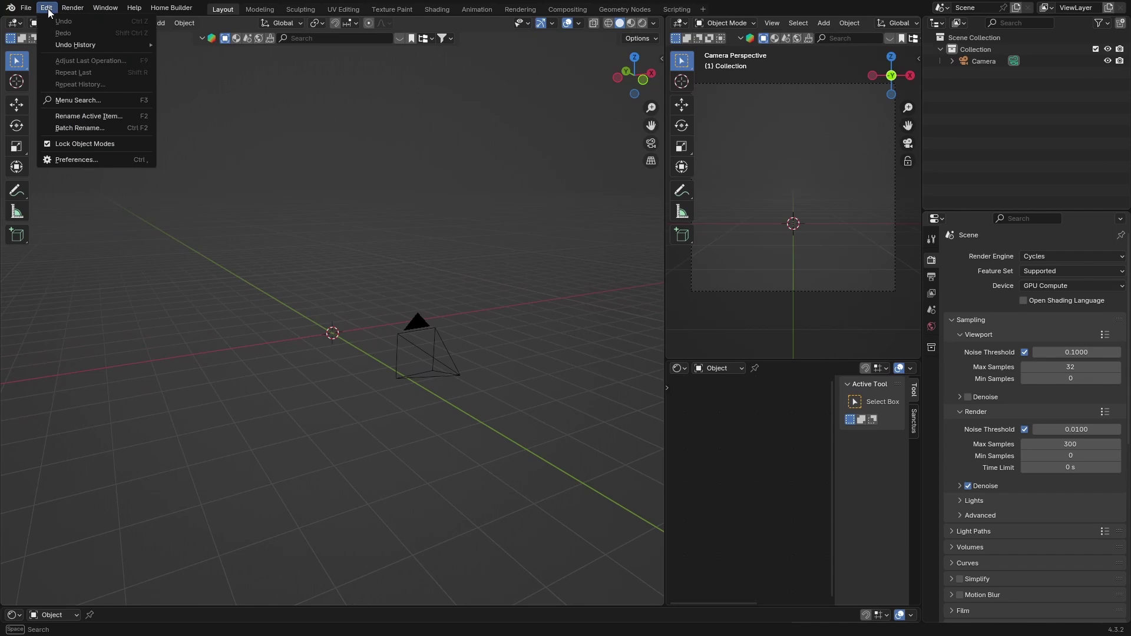
click(71, 158)
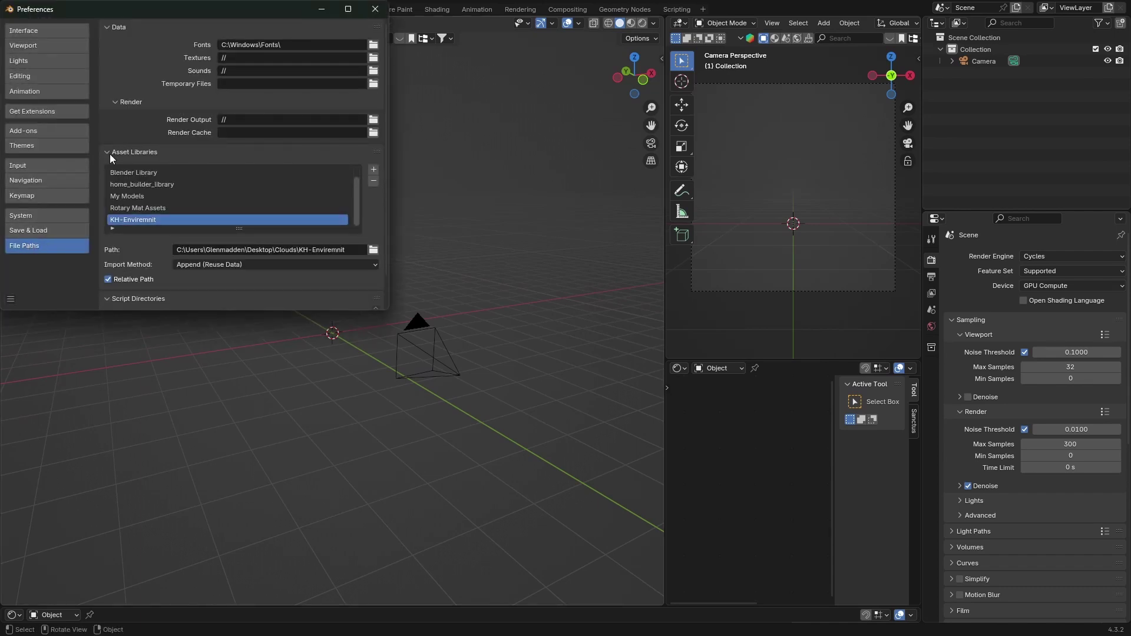
scroll(139, 200, up, 1)
scroll(139, 200, down, 1)
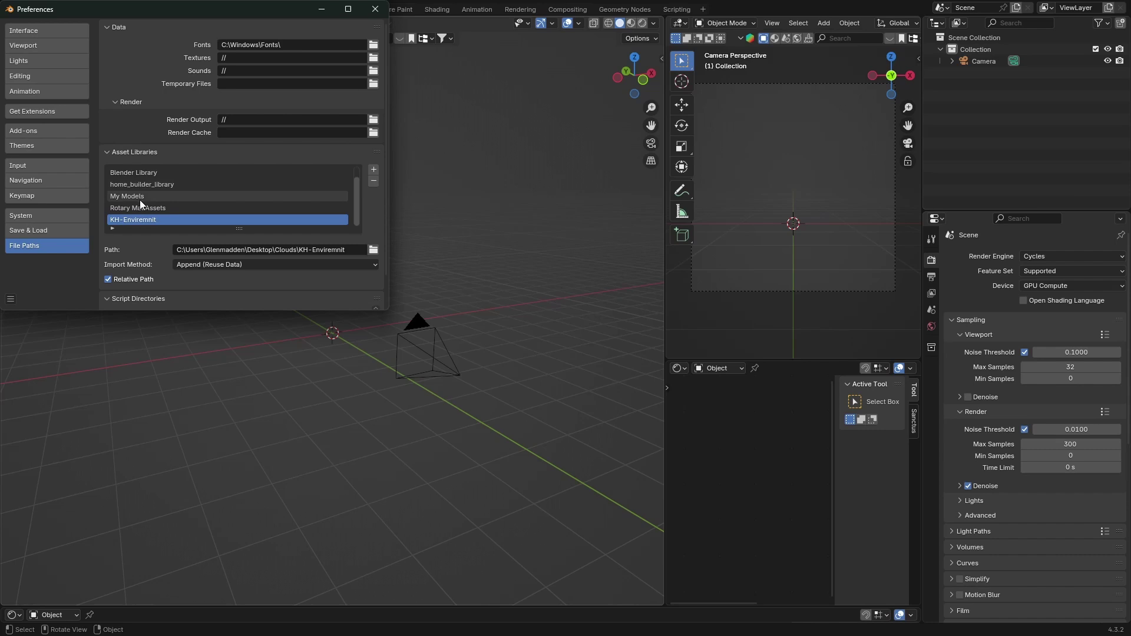
Step: Add the Desktop Clouds\KH-Enviremnit folder as an asset library and save preferences
click(374, 172)
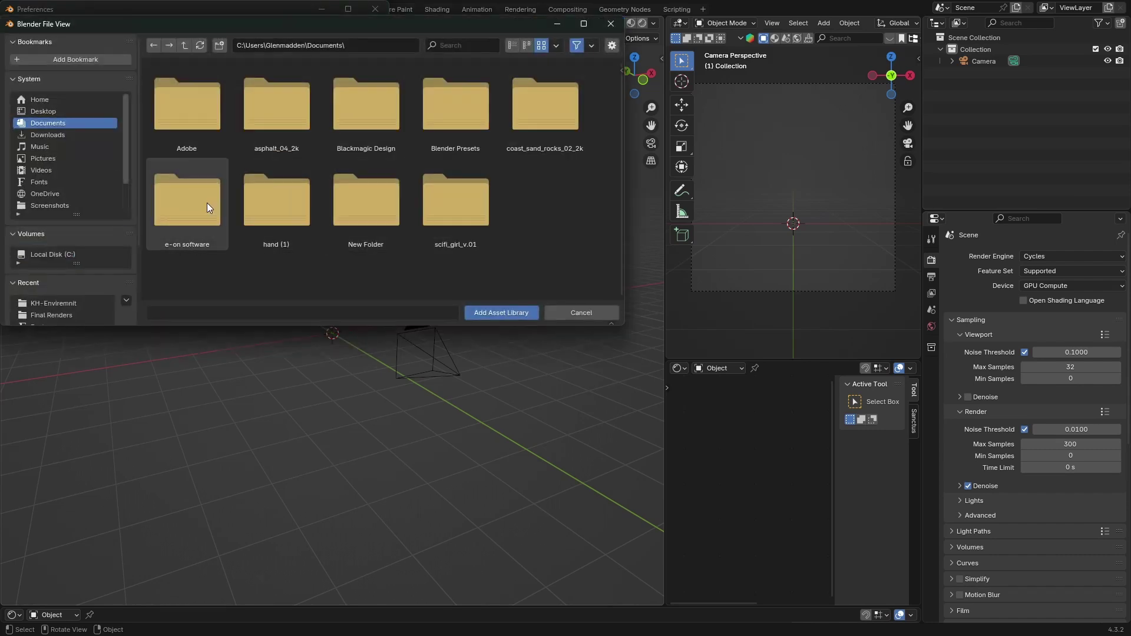
click(40, 112)
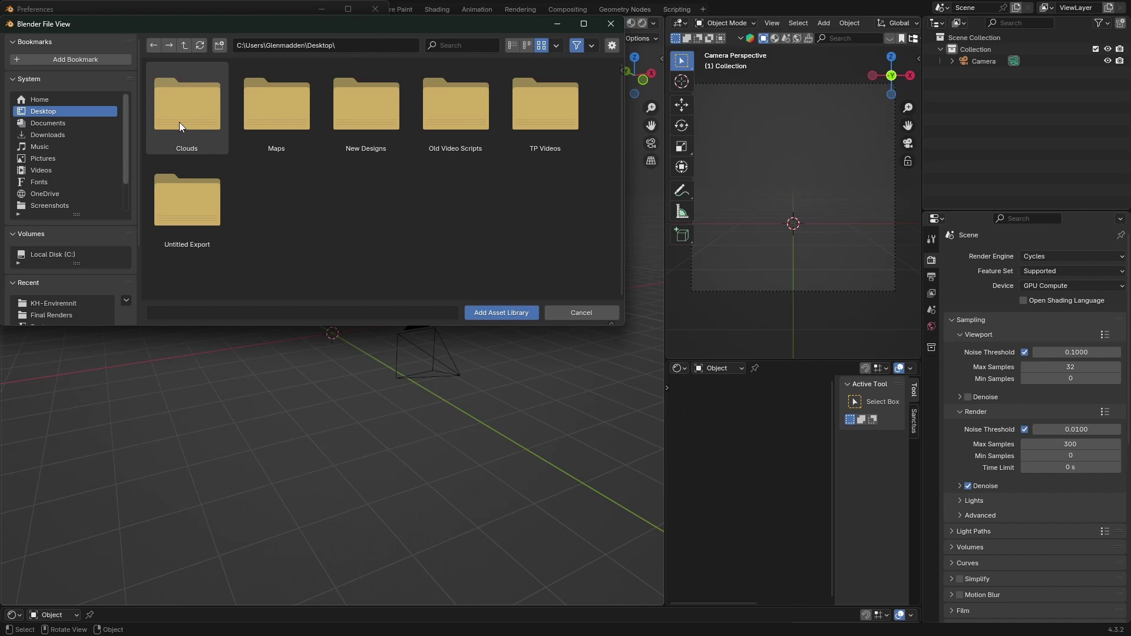
click(613, 27)
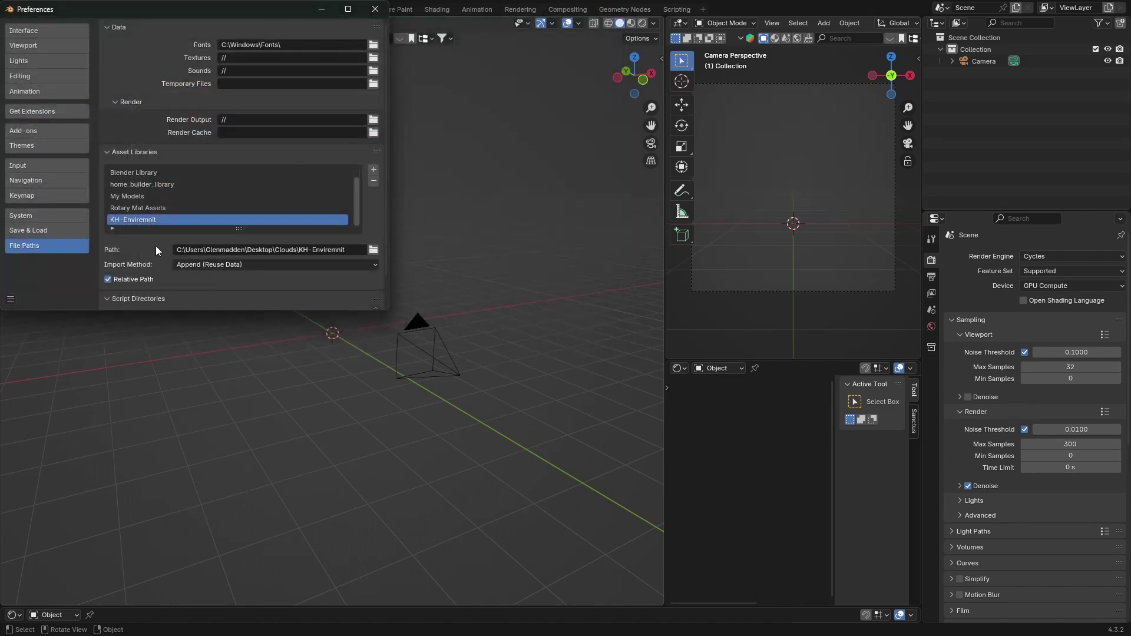
click(10, 299)
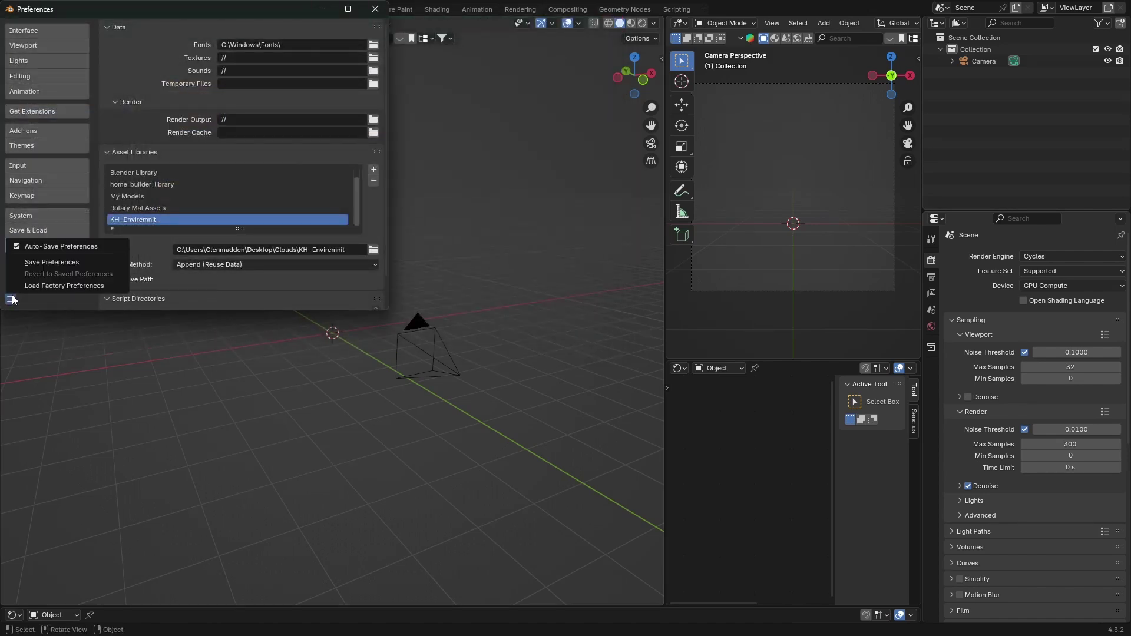
click(46, 263)
click(375, 8)
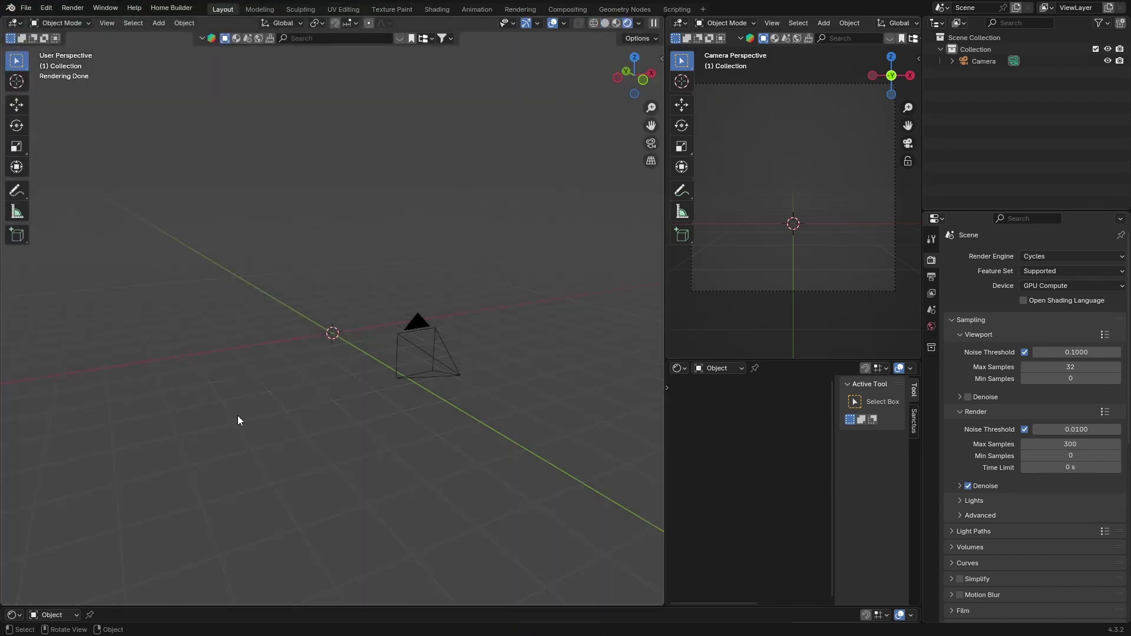
Step: Turn the bottom editor into a taller Asset Browser showing the KH-Enviremnit library
middle_drag(238, 416, 275, 398)
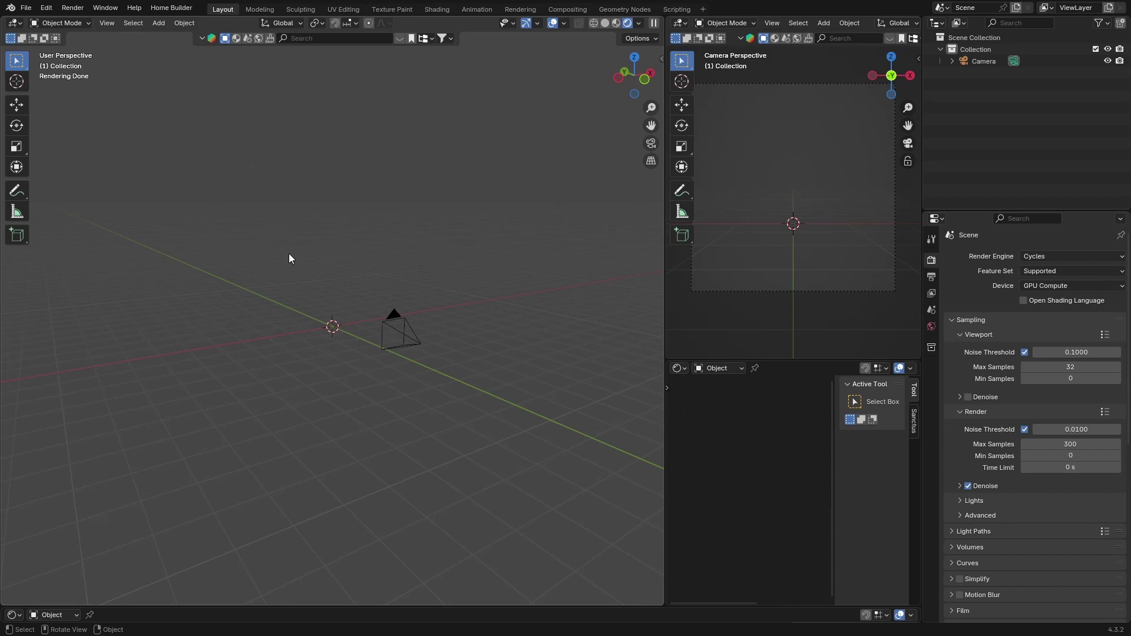
click(14, 615)
click(369, 538)
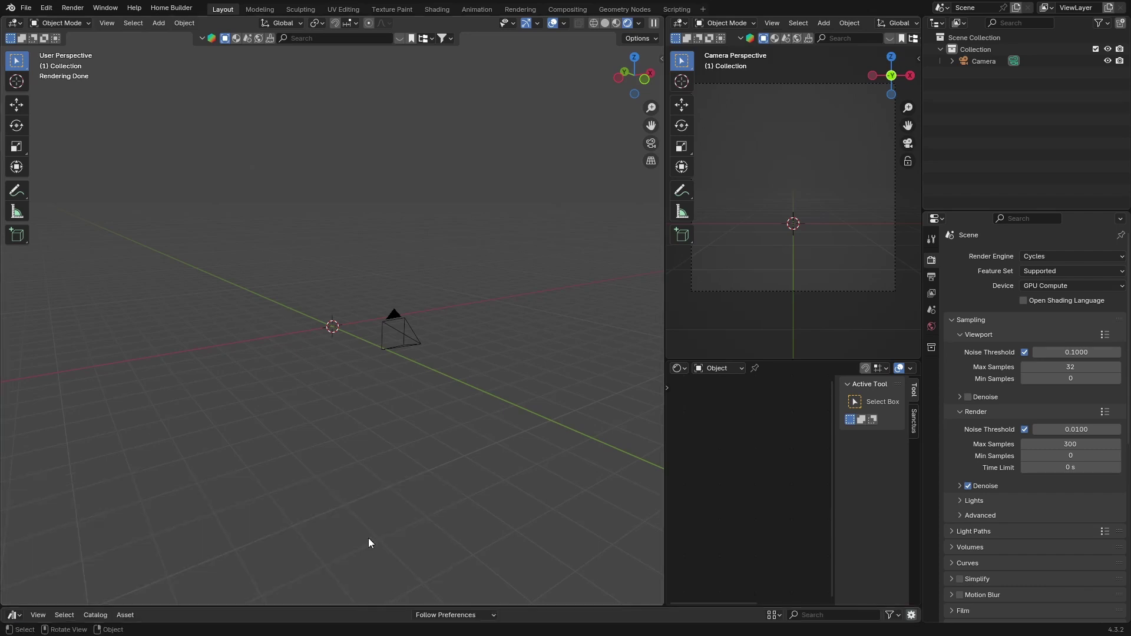
drag(304, 607, 301, 436)
click(24, 464)
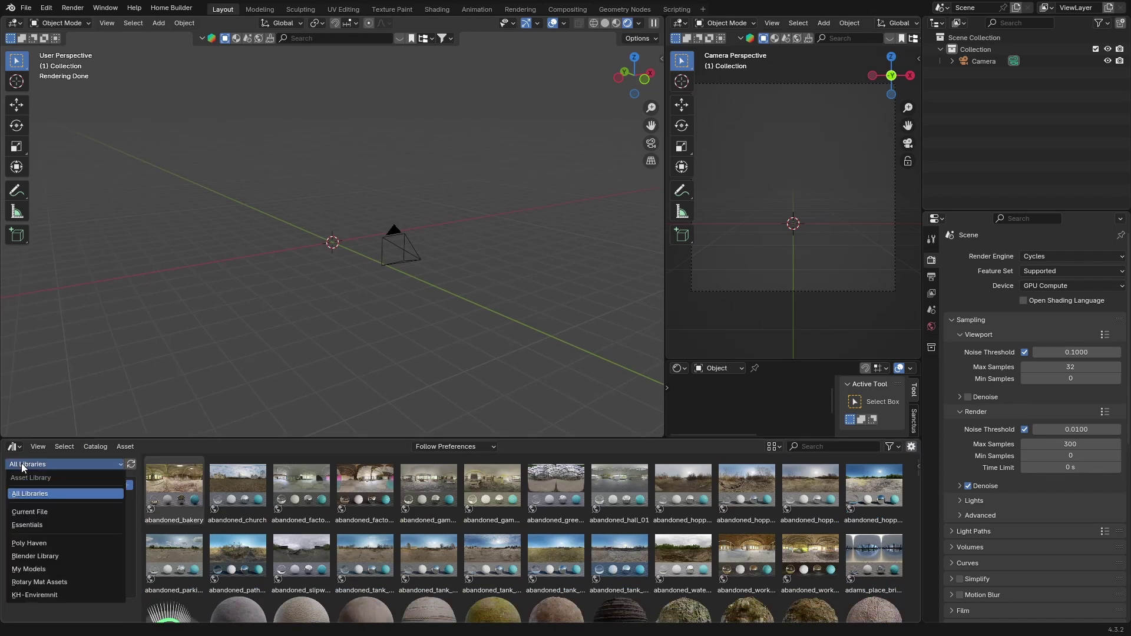
click(38, 595)
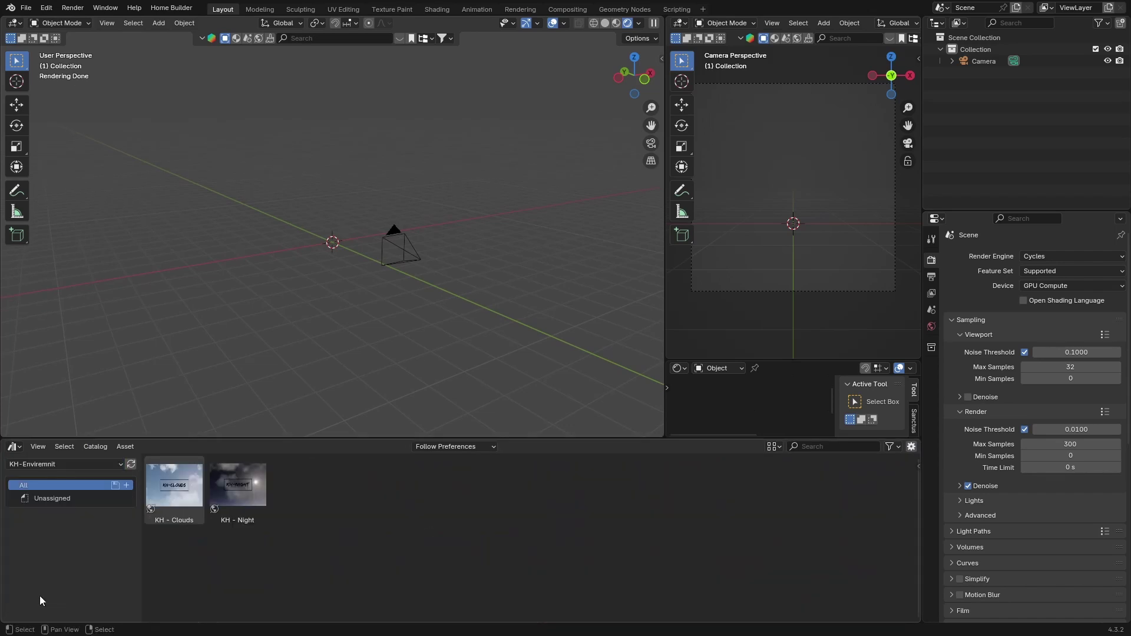
Step: Drag KH - Clouds into the viewport, try KH - Night, then reapply KH - Clouds
drag(174, 490, 299, 263)
middle_drag(380, 260, 334, 235)
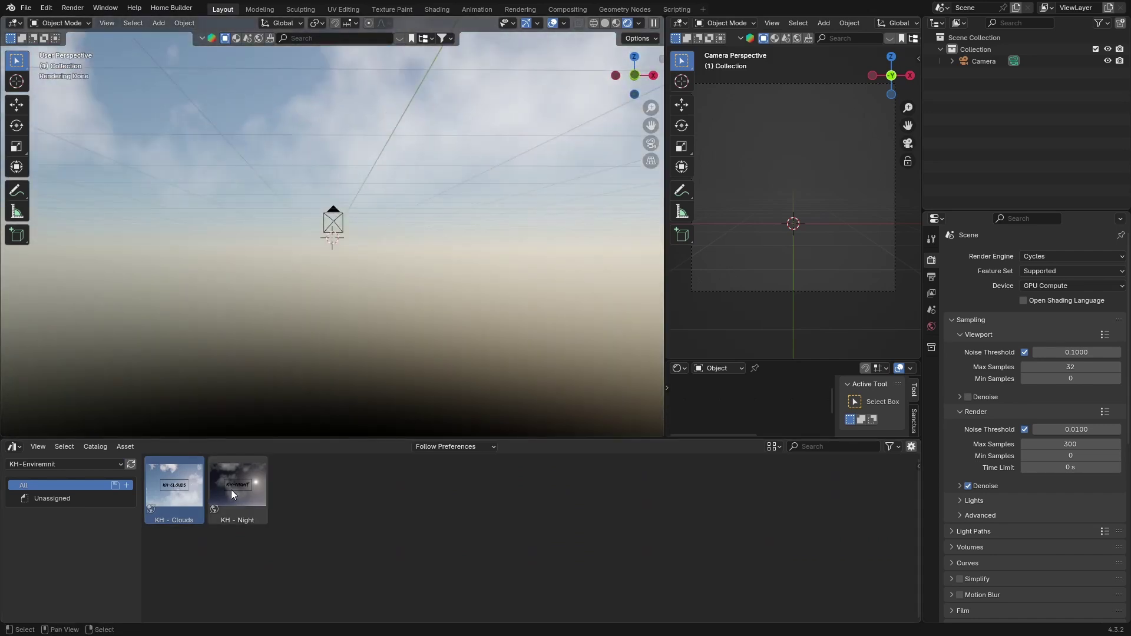
drag(231, 489, 255, 266)
middle_drag(274, 267, 182, 274)
drag(154, 482, 211, 265)
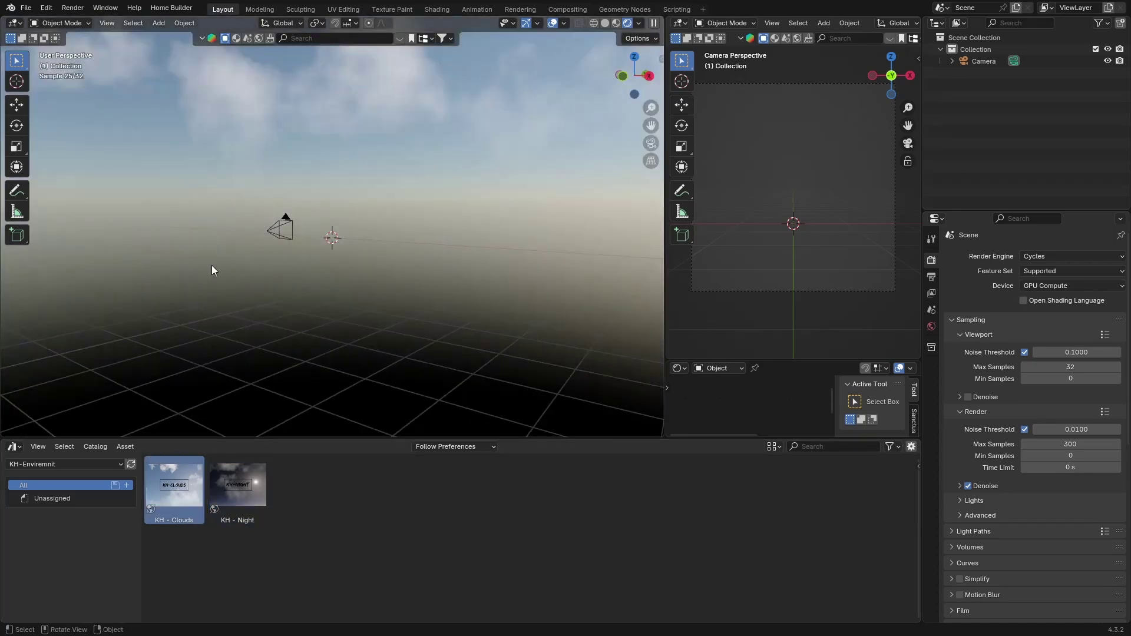
middle_drag(211, 265, 294, 294)
scroll(305, 282, up, 2)
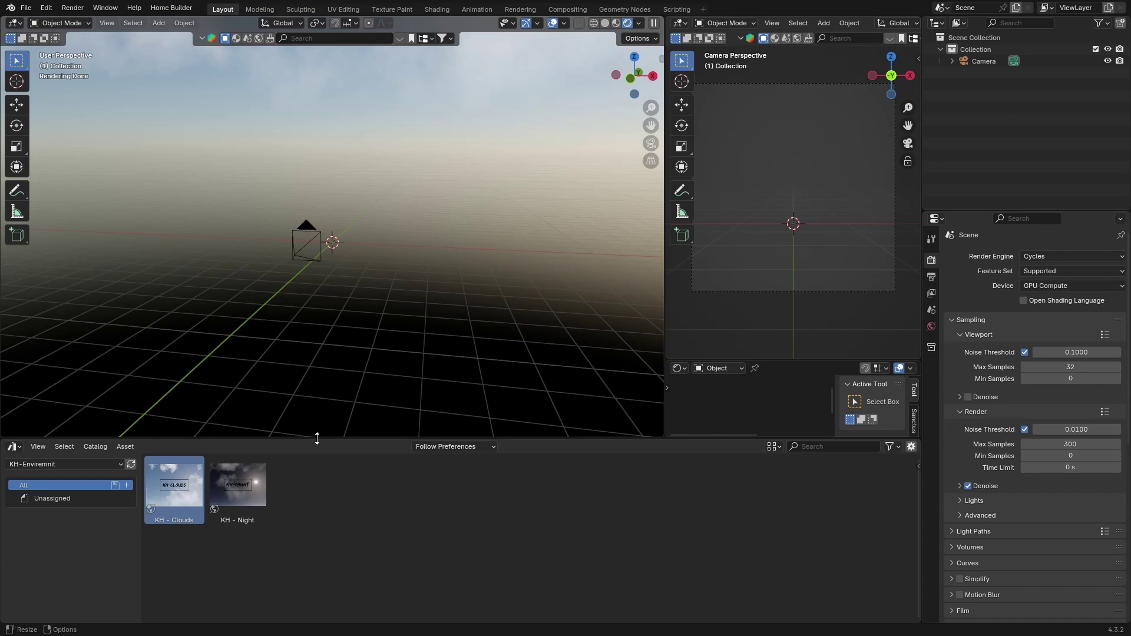
Step: Set the KH - Clouds world's Air to 1.125, Strength to 0.100 and Ozone to 3.250
click(931, 325)
scroll(966, 430, down, 5)
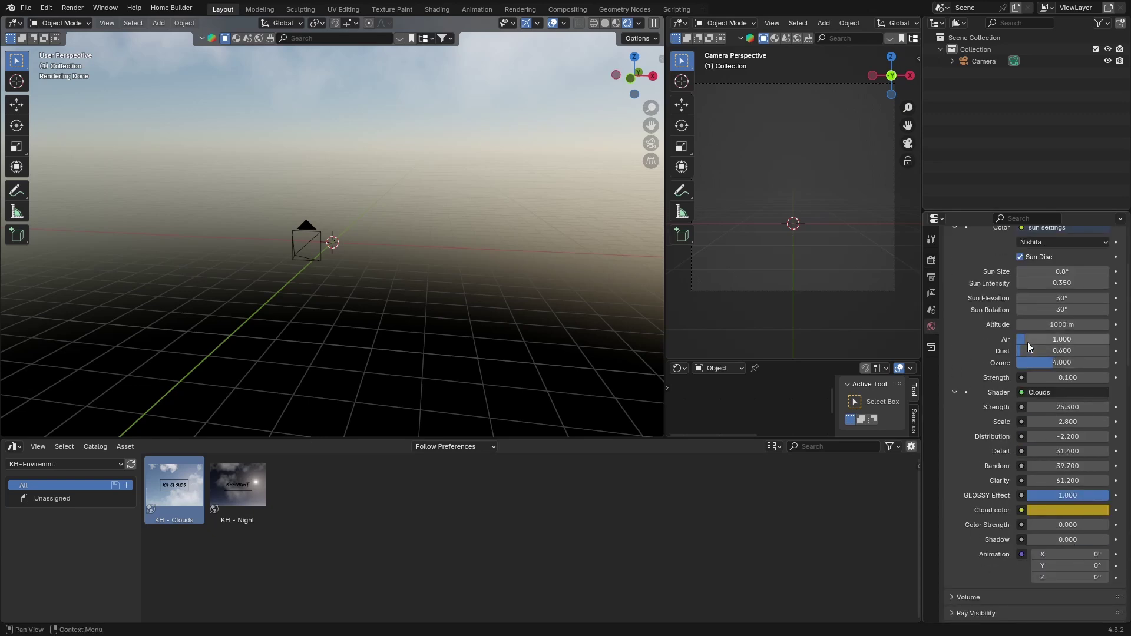
mouse_move(1026, 340)
mouse_down()
mouse_move(1044, 340)
mouse_move(1025, 340)
mouse_up()
click(1061, 378)
text(1.1)
key(Return)
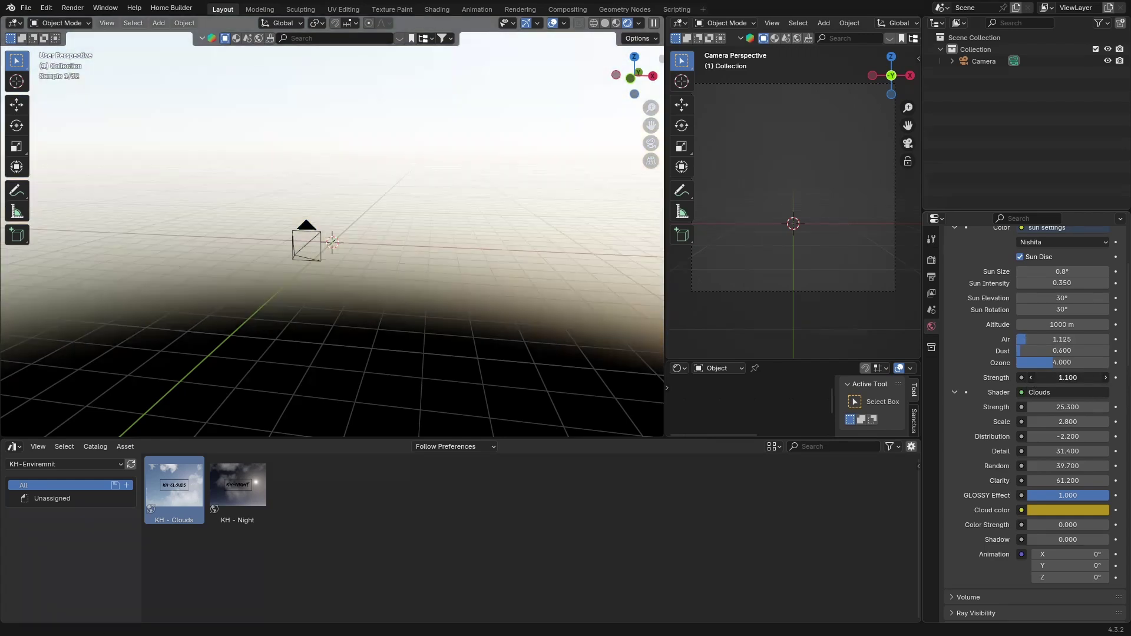
drag(1061, 378, 1053, 377)
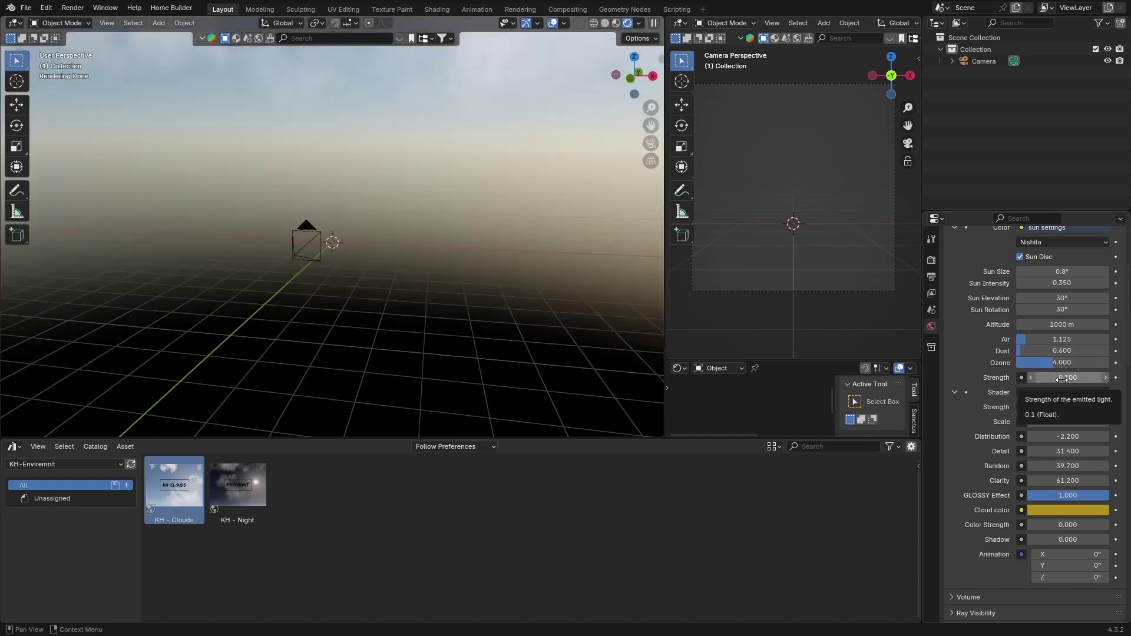
mouse_move(1025, 362)
mouse_down()
mouse_move(1038, 362)
mouse_move(1028, 363)
mouse_up()
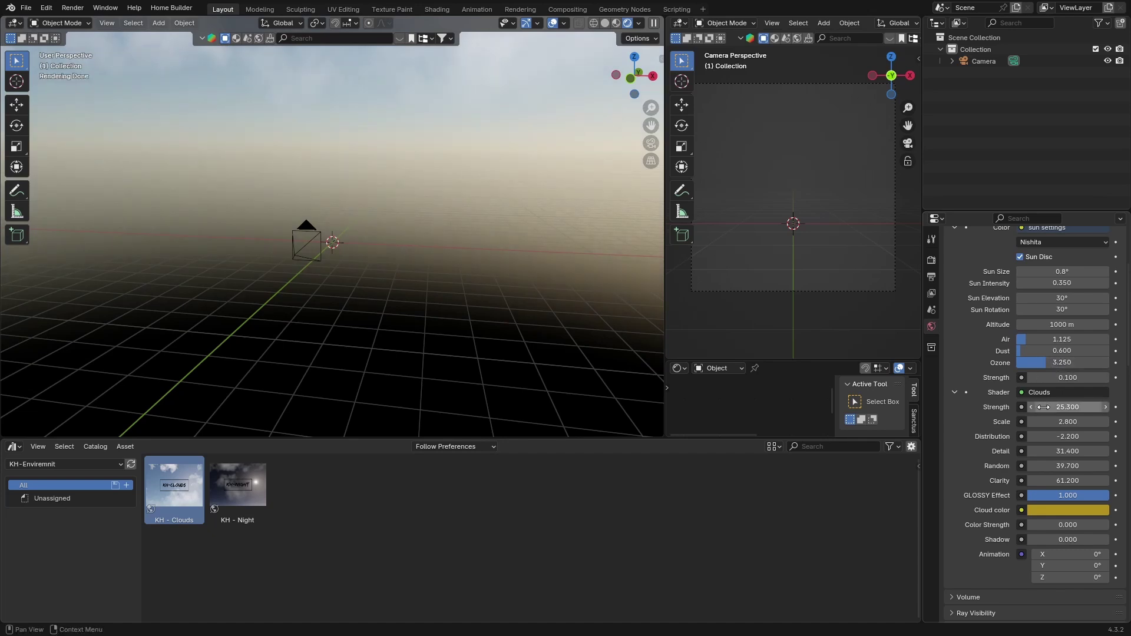
Step: Set cloud Strength to 23.000 and Scale to 6.000, adjusting GLOSSY Effect and cloud colour
drag(1060, 407, 1037, 407)
middle_drag(435, 172, 354, 170)
drag(1061, 407, 1001, 407)
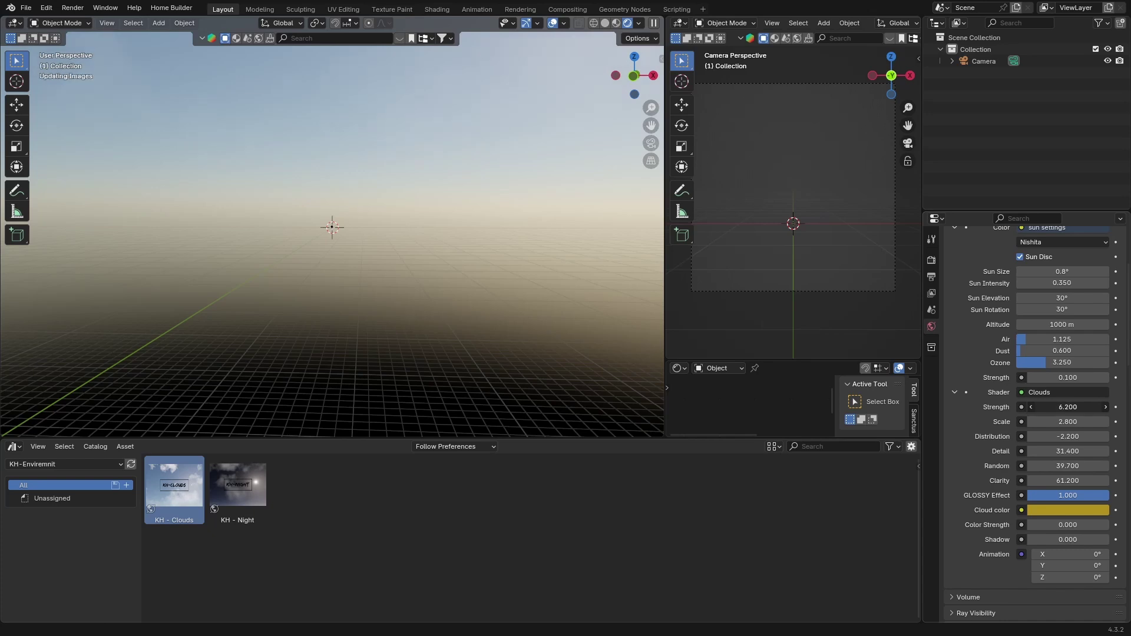
drag(1067, 407, 1042, 422)
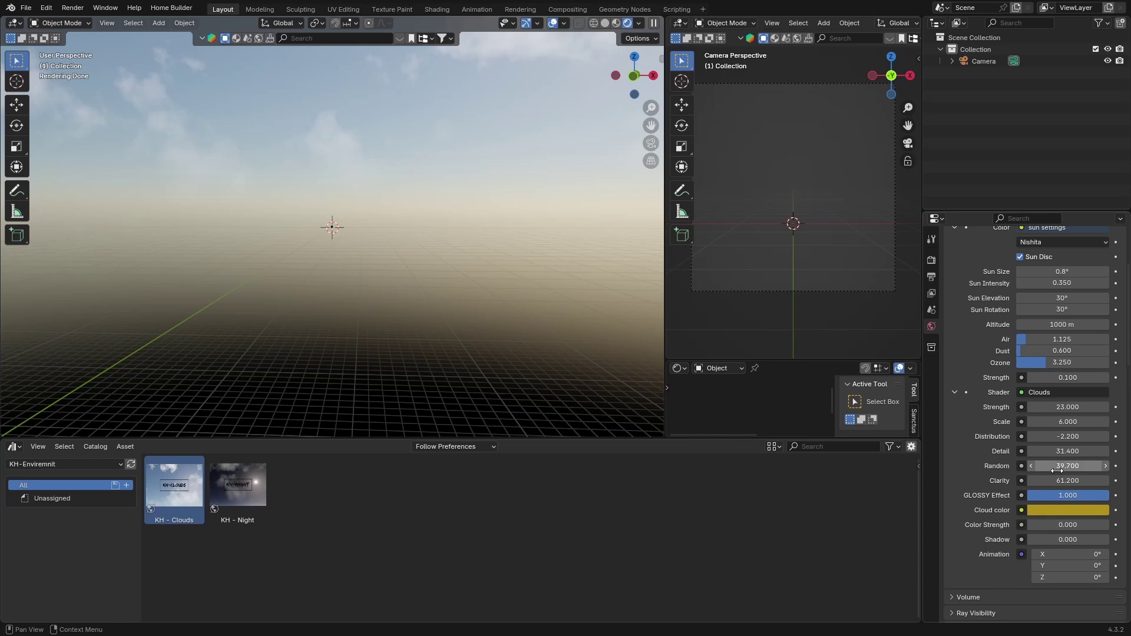
mouse_move(1073, 493)
mouse_down()
mouse_move(1012, 494)
mouse_move(1083, 501)
mouse_up()
click(1066, 509)
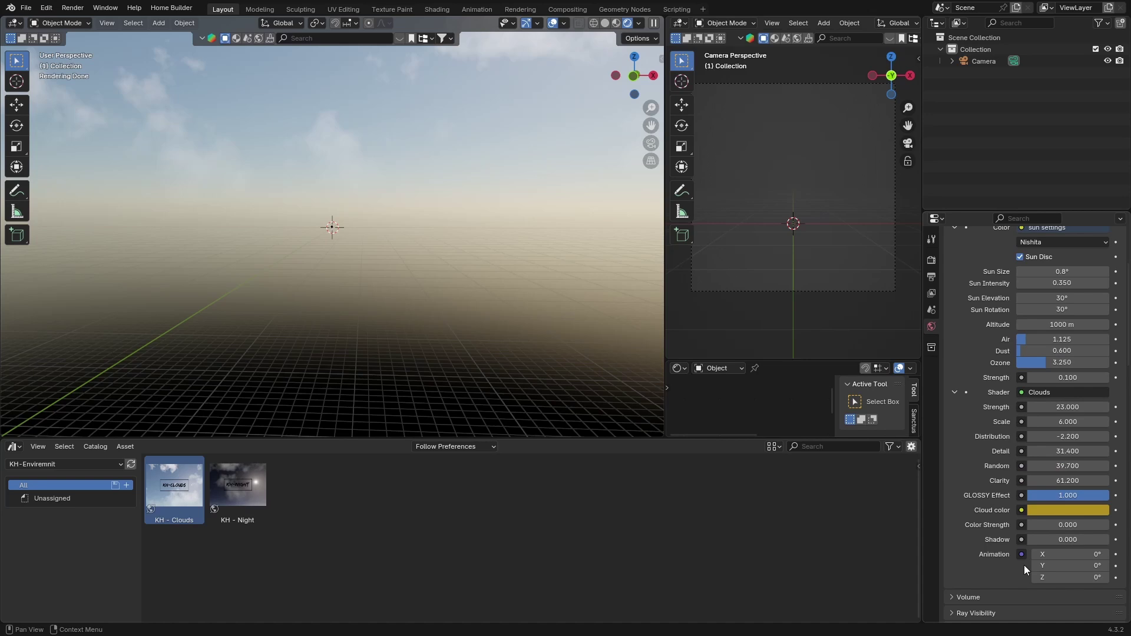
middle_drag(356, 286, 195, 246)
Step: Add a plane, scale it into a broad ground surface, and shrink the Asset Browser
key(shift+a)
mouse_move(172, 278)
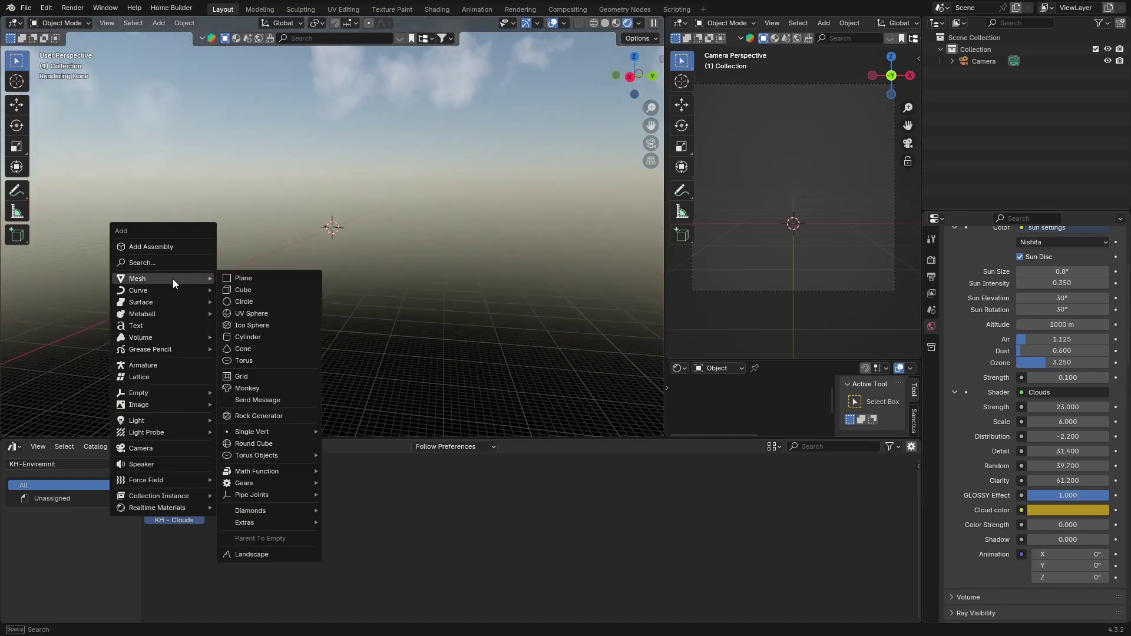
click(252, 278)
scroll(317, 259, up, 8)
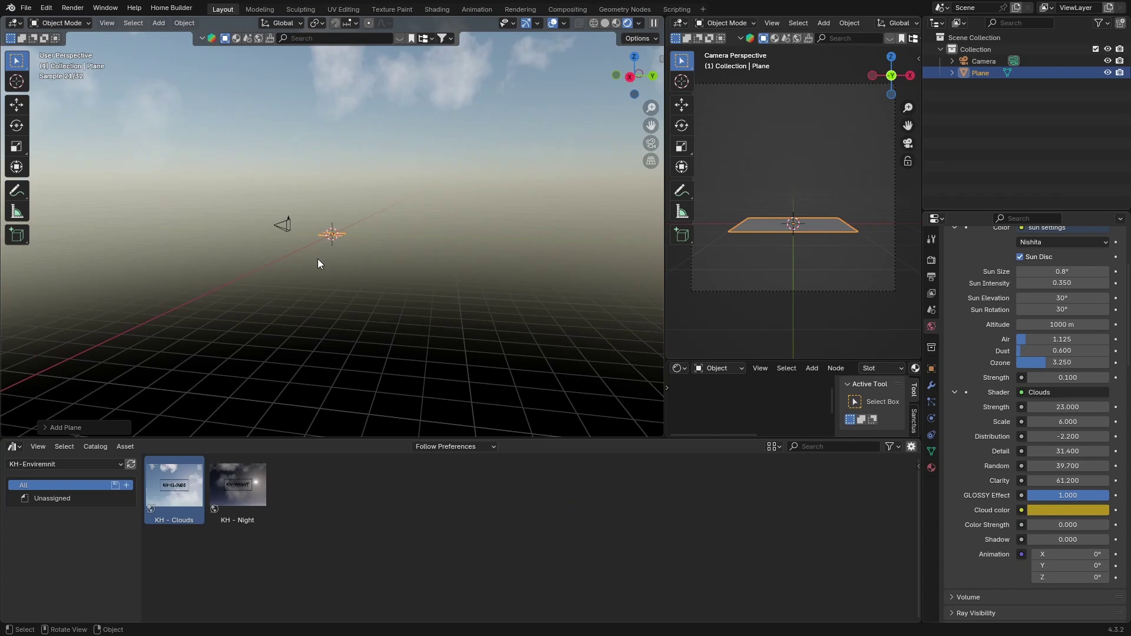
key(s)
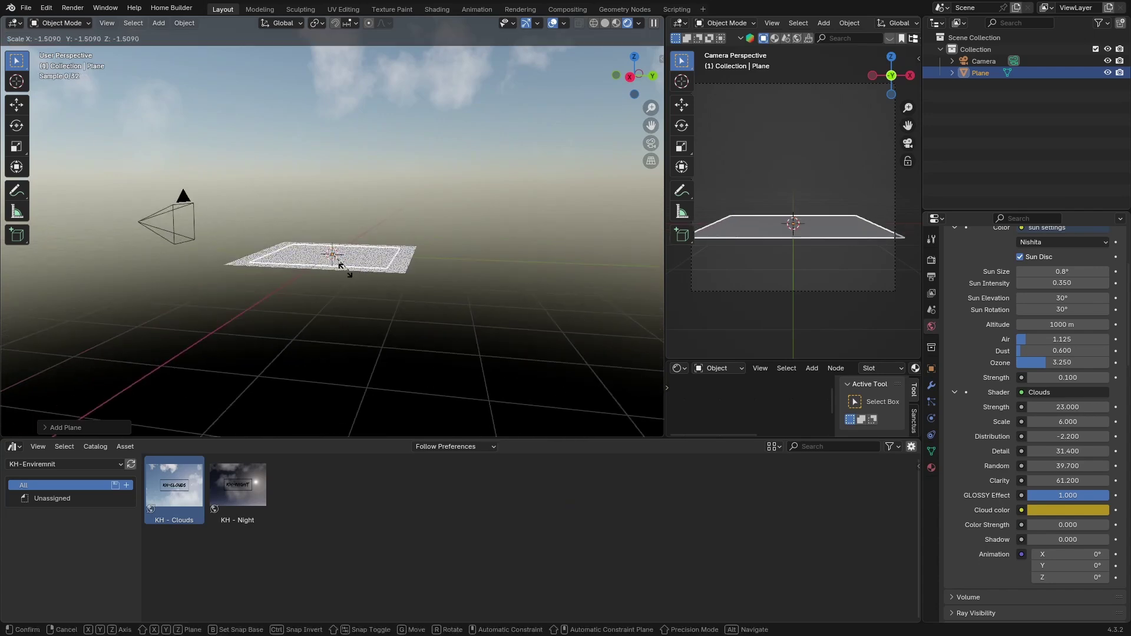
click(561, 255)
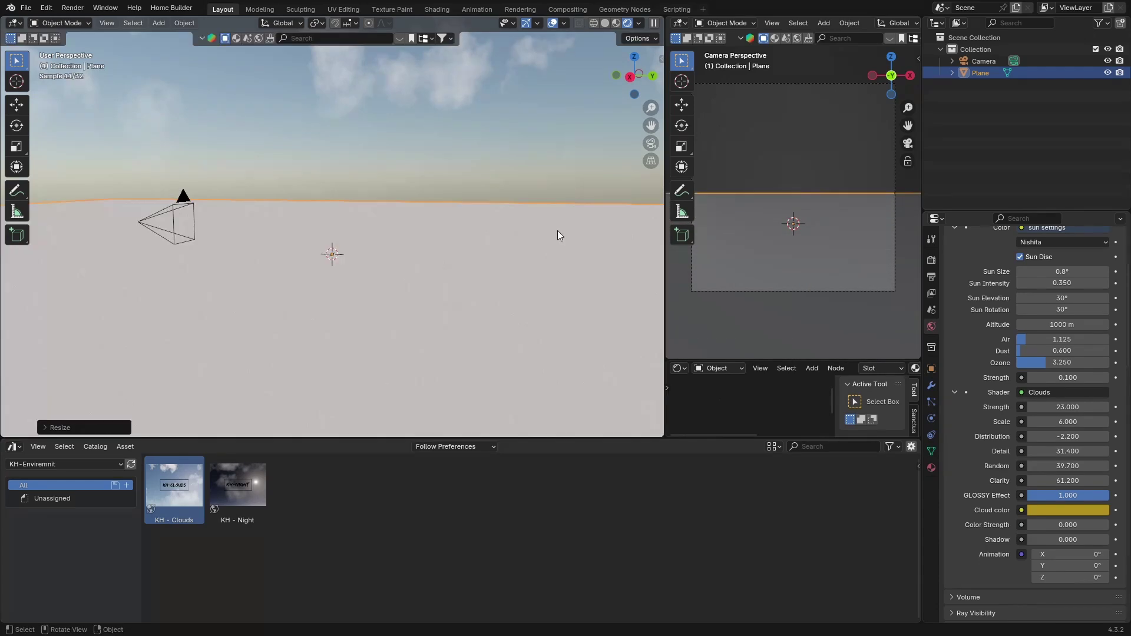
drag(353, 438, 316, 624)
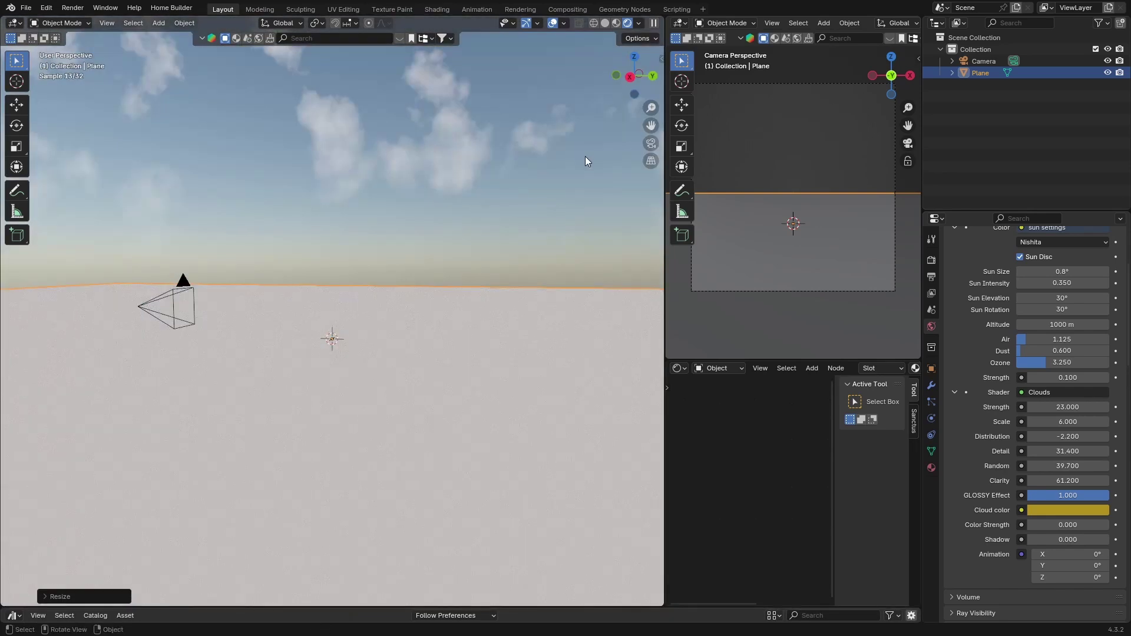
Step: Scatter botaniq's Grass With flowers D preset over the plane, then view through the camera
click(659, 59)
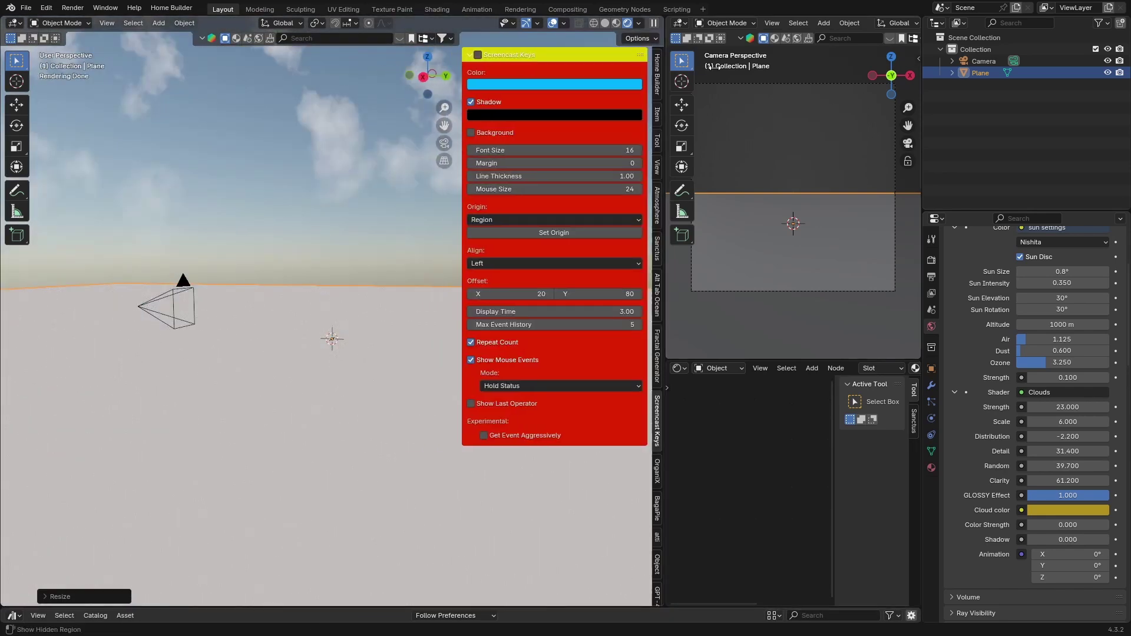
scroll(657, 424, down, 10)
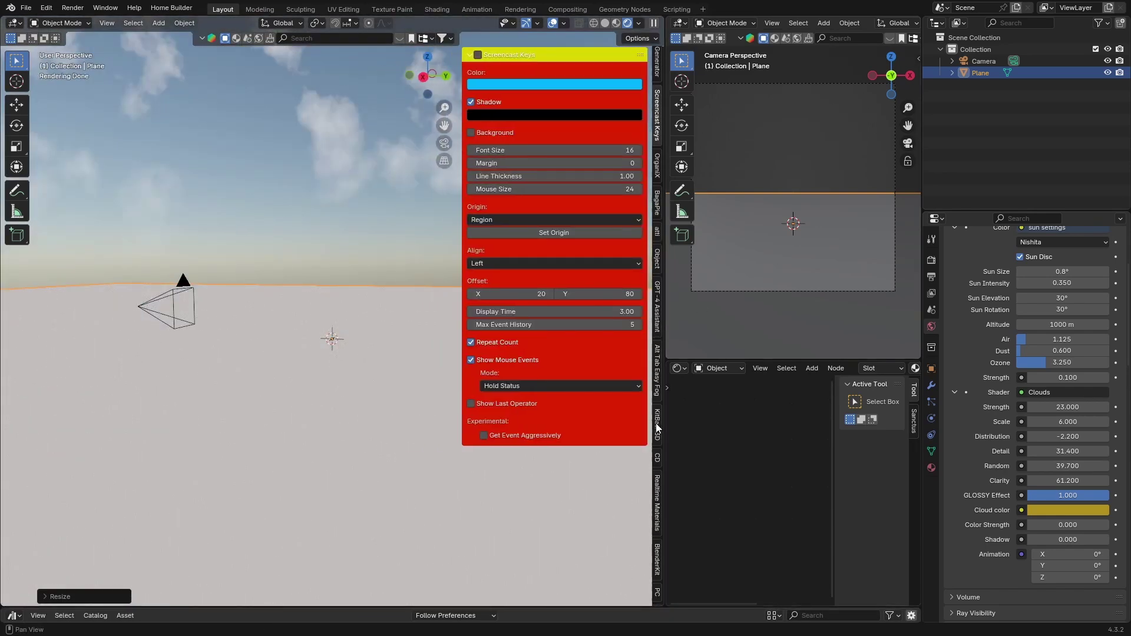
scroll(655, 423, down, 1)
click(659, 574)
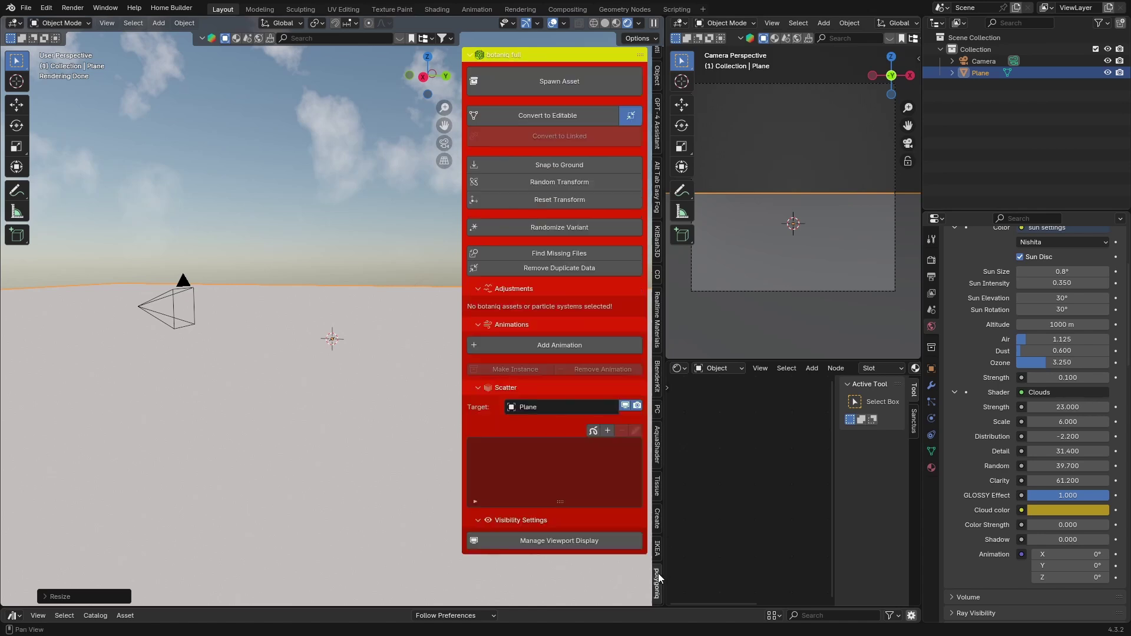
click(607, 430)
click(591, 505)
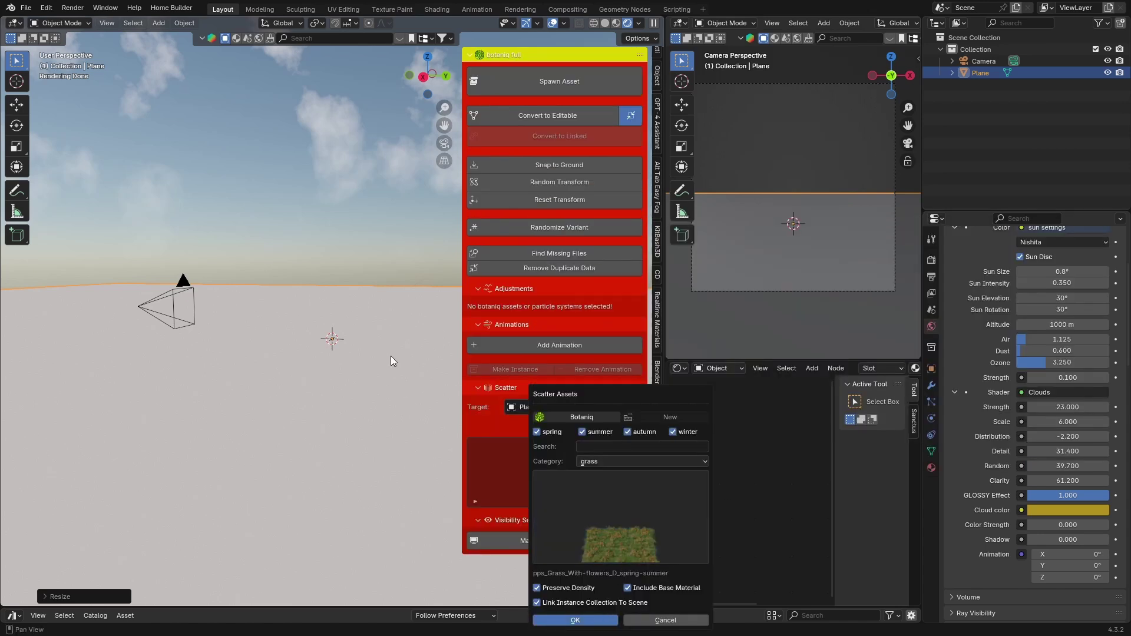
key(Return)
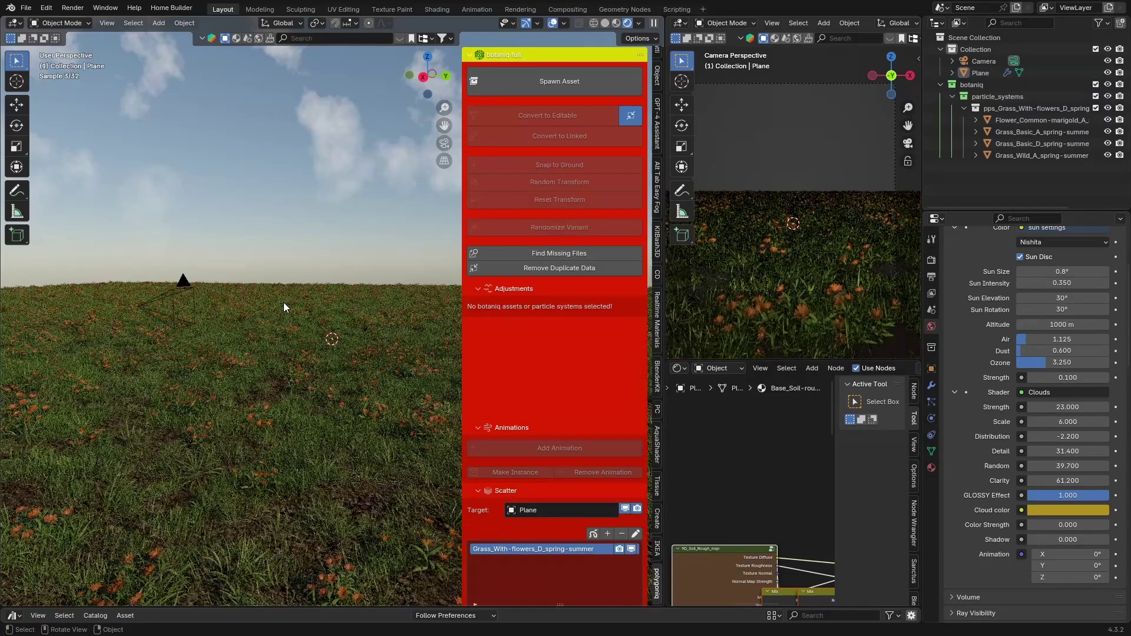
key(n)
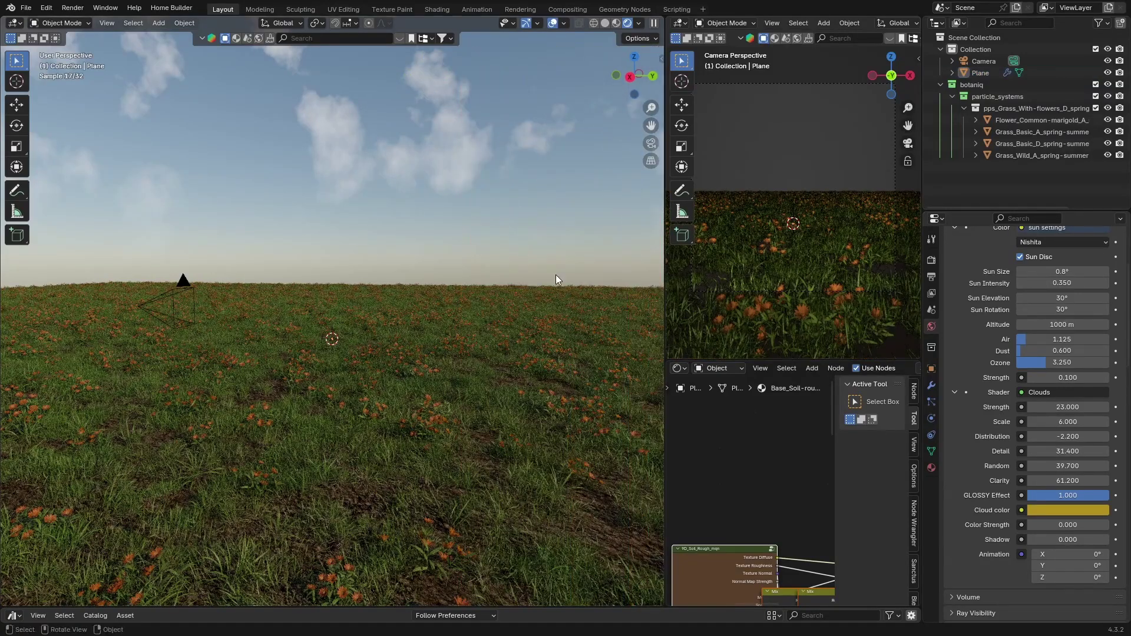
key(KP_0)
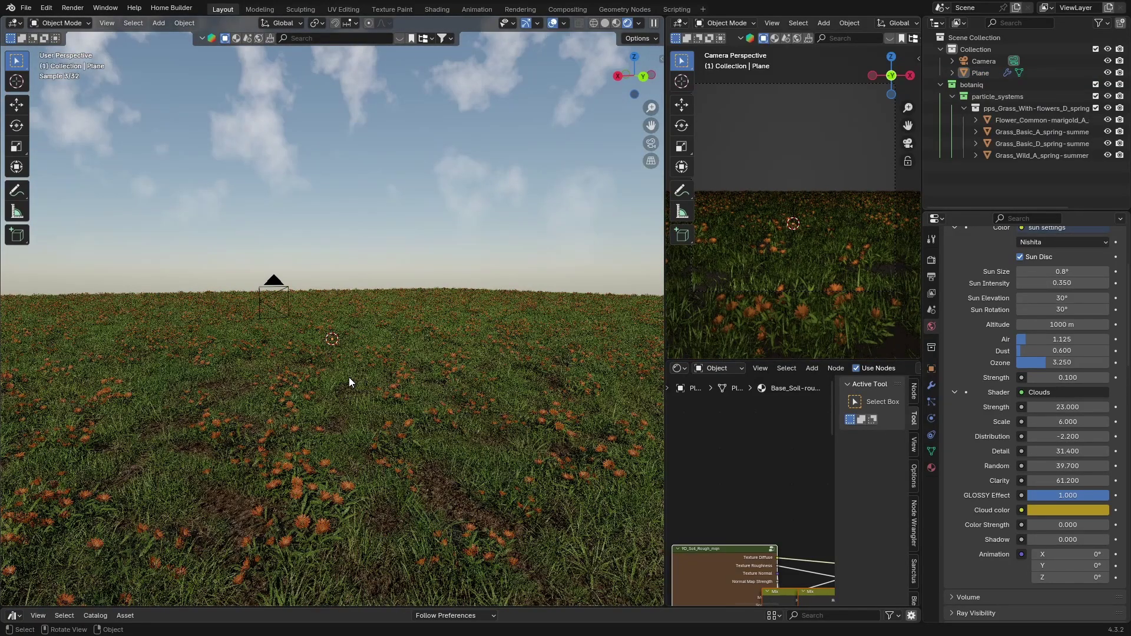
middle_drag(349, 378, 319, 381)
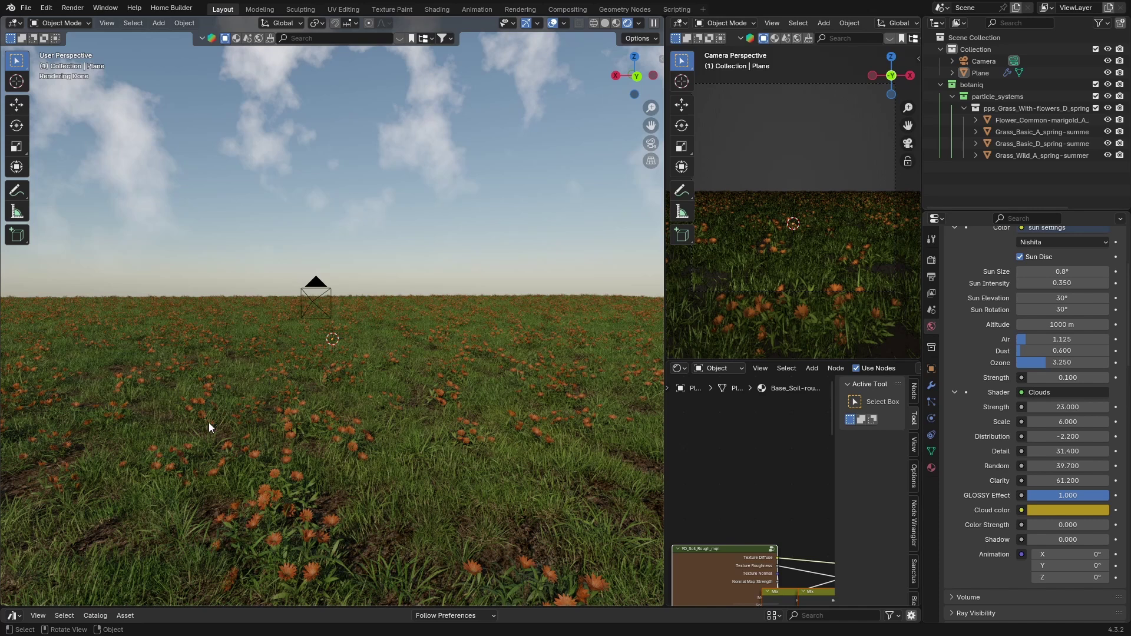
click(14, 615)
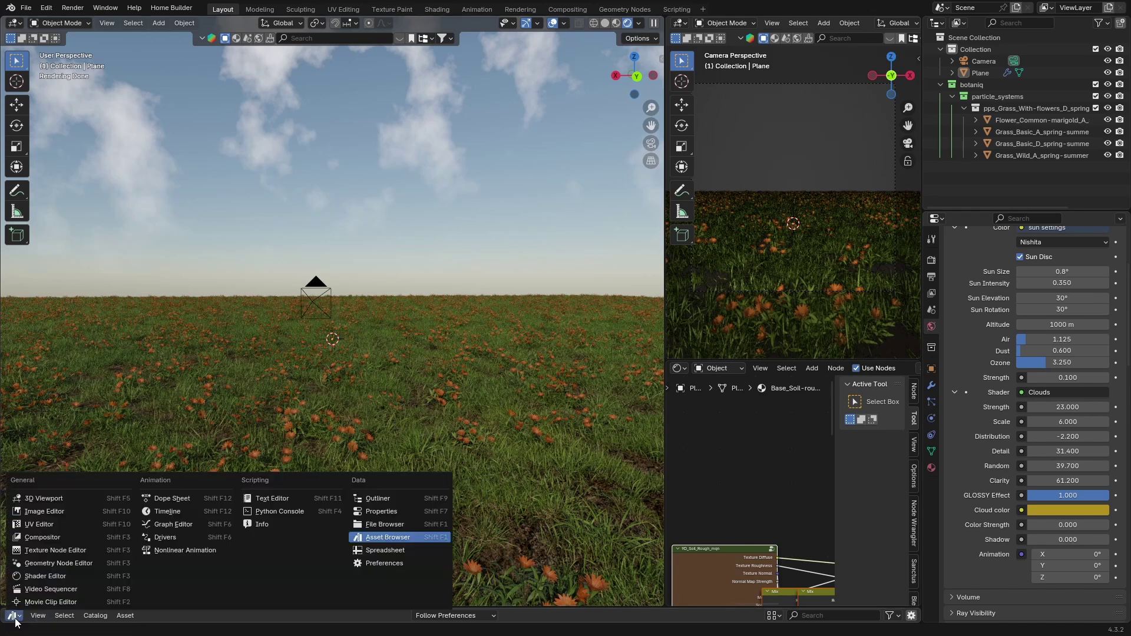
click(384, 539)
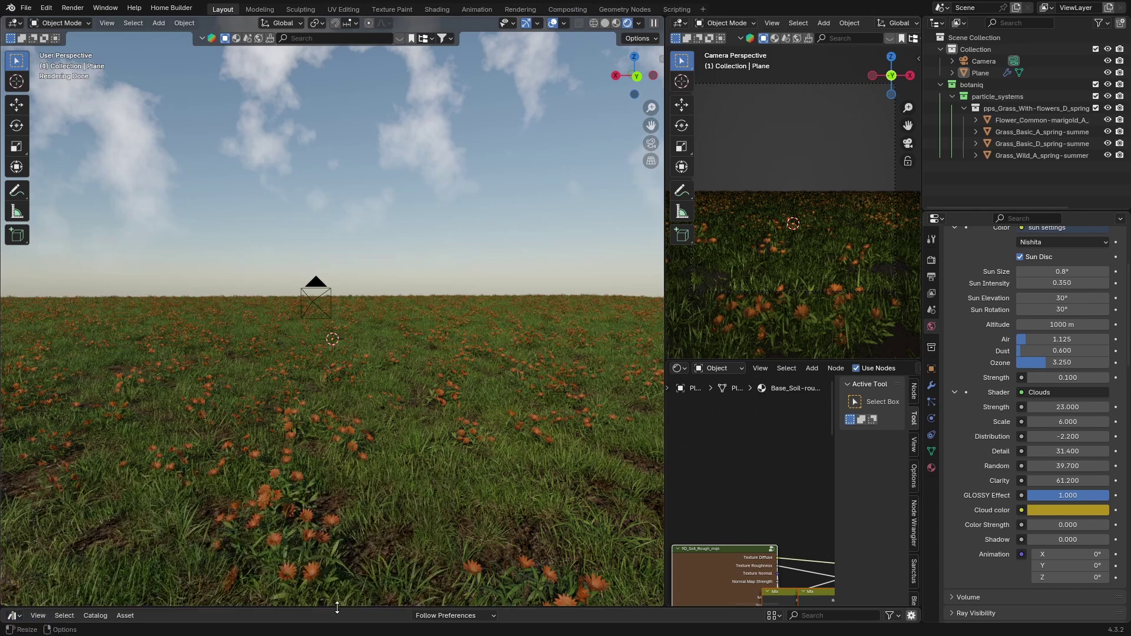
drag(337, 607, 337, 478)
drag(237, 524, 236, 300)
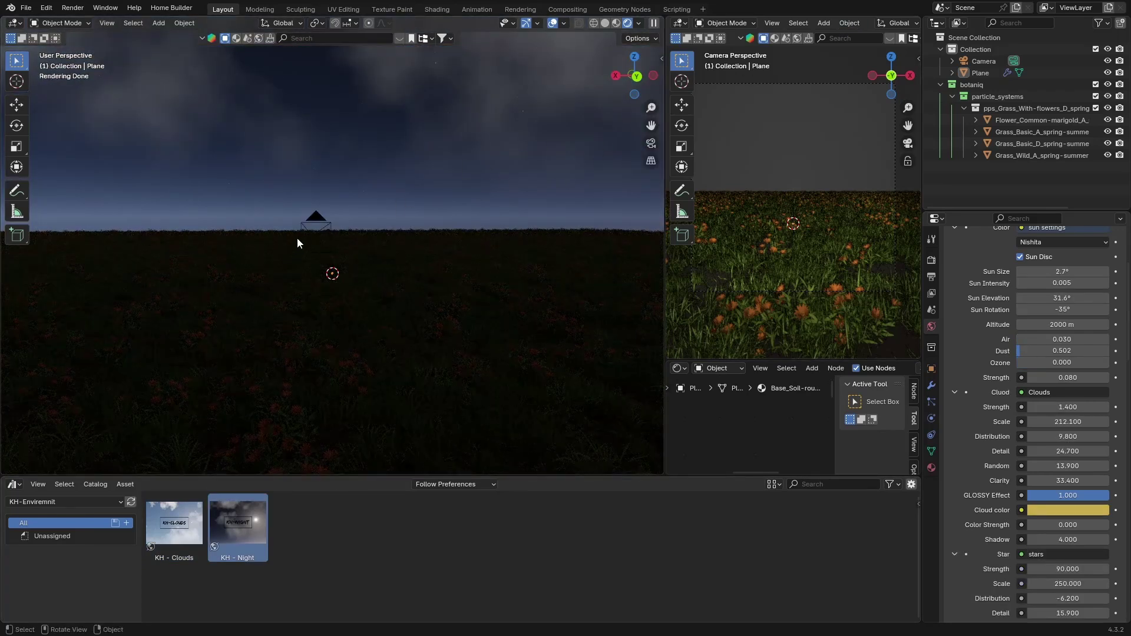
drag(171, 513, 221, 302)
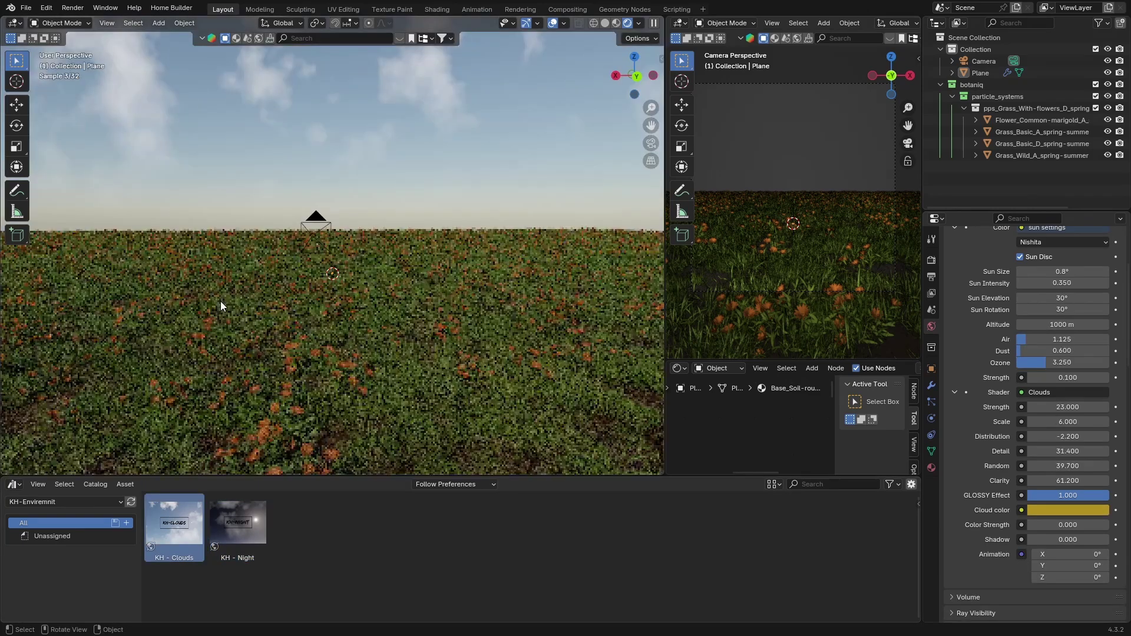
drag(342, 476, 348, 520)
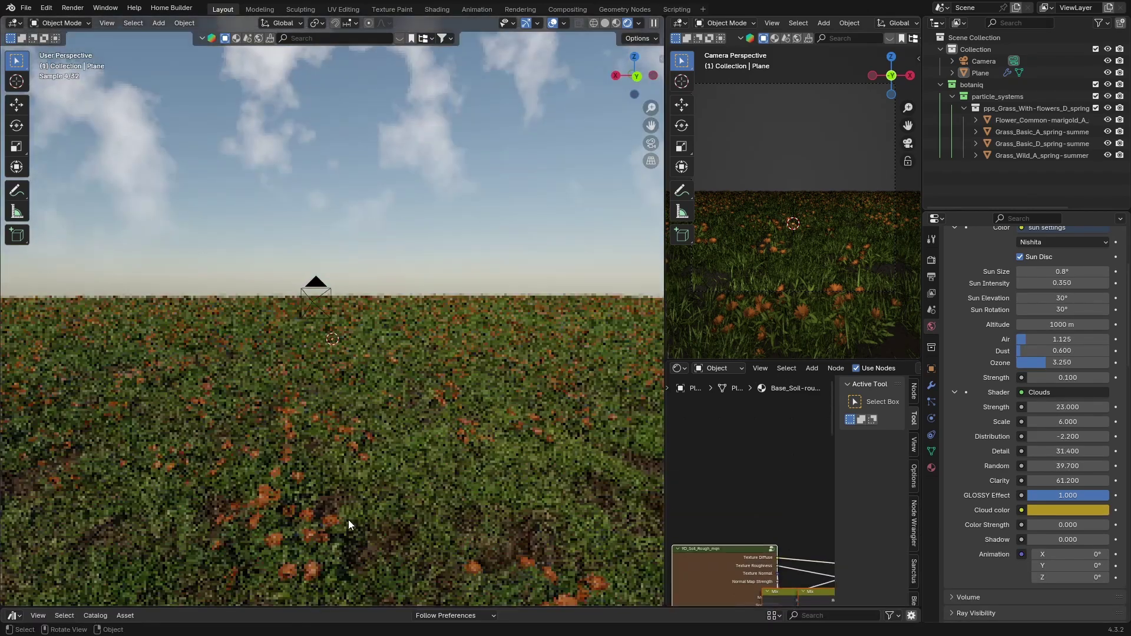